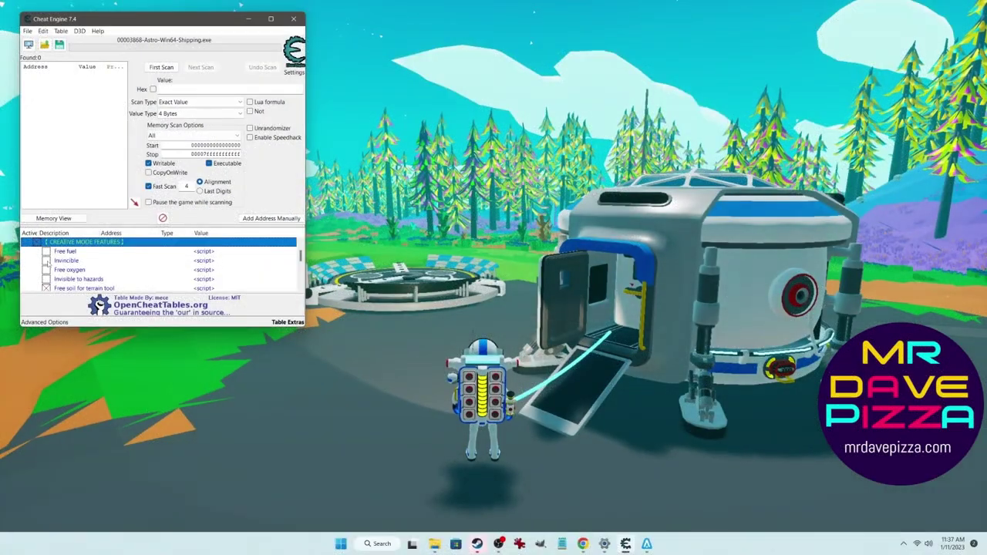
- Expand the RESOURCES group and enable the Full batteries and Full resource canister cheats
left_click(48, 262)
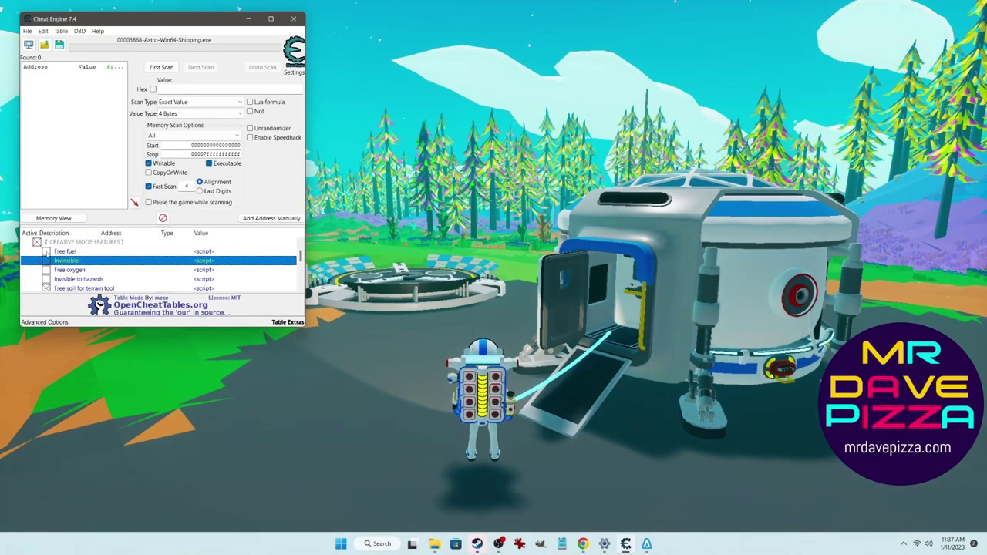
left_click(48, 252)
scroll(48, 262, "down", 1)
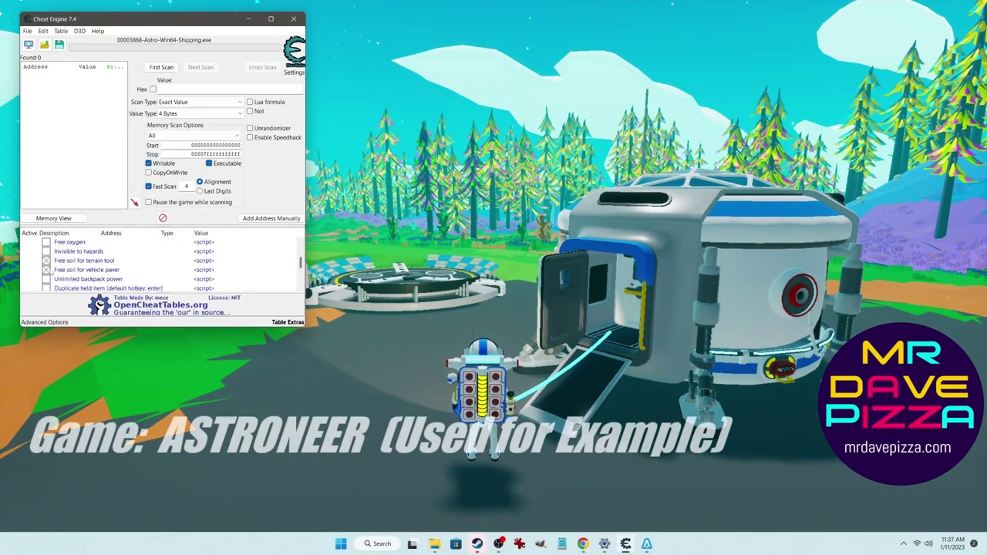
scroll(48, 266, "down", 1)
scroll(48, 267, "down", 1)
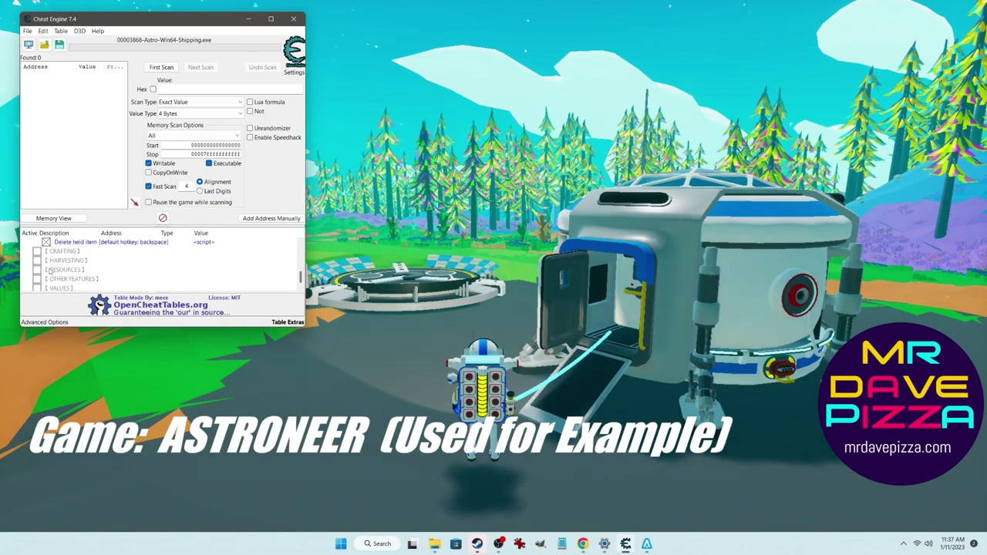
double_click(65, 267)
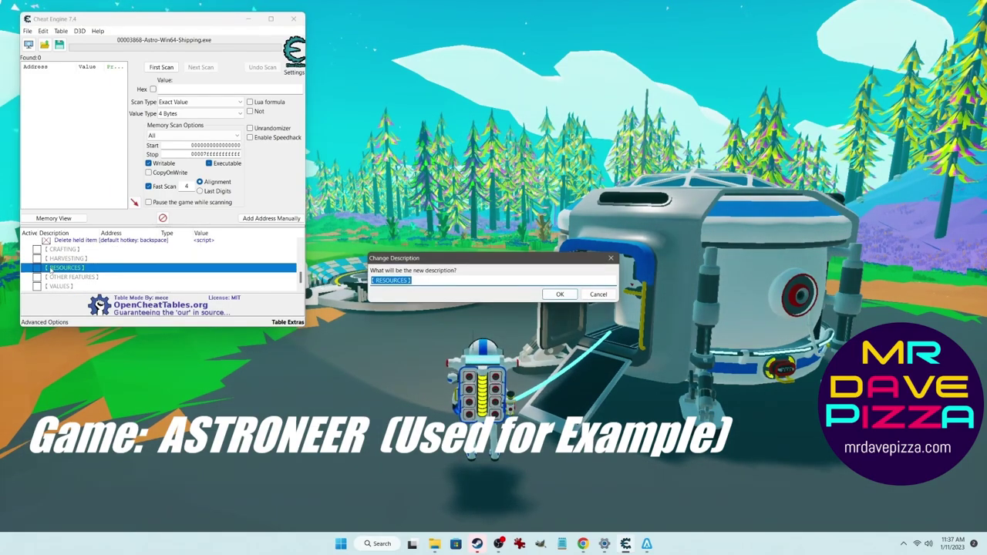
left_click(583, 292)
left_click(37, 267)
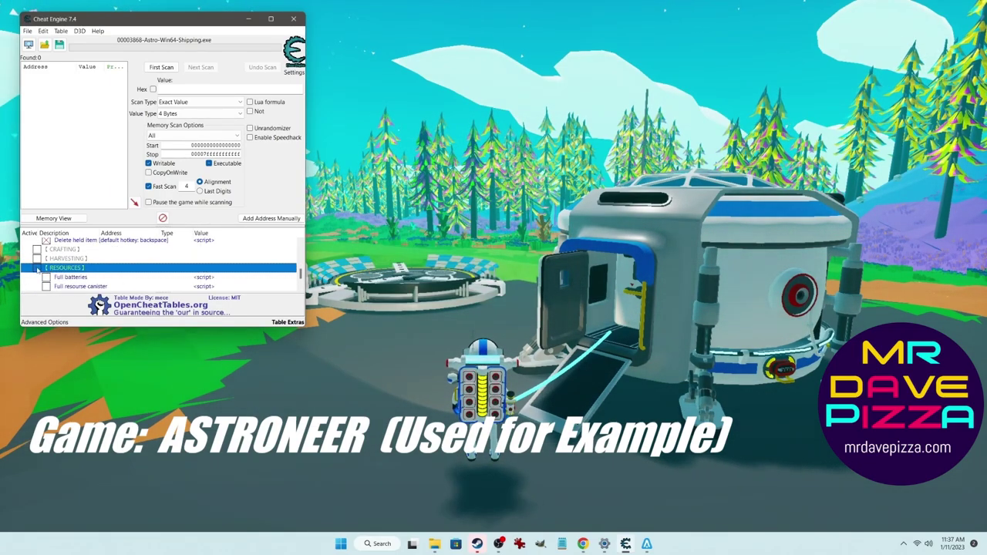
scroll(48, 267, "down", 1)
left_click(47, 261)
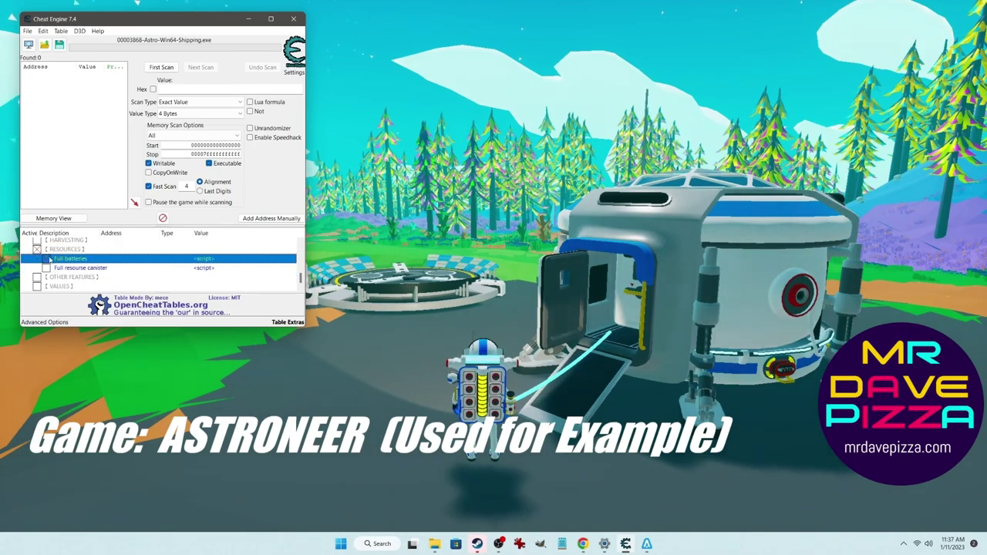
left_click(46, 267)
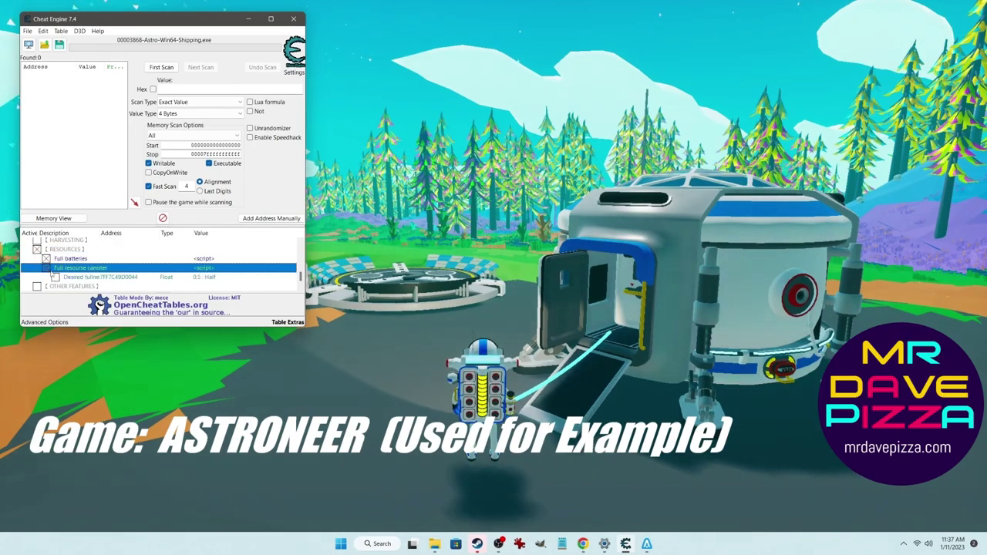
- Expand OTHER FEATURES, enable Fast jetpack and Jetpack speed, select Universal Slots, and return to Astroneer
scroll(54, 270, "down", 1)
double_click(51, 277)
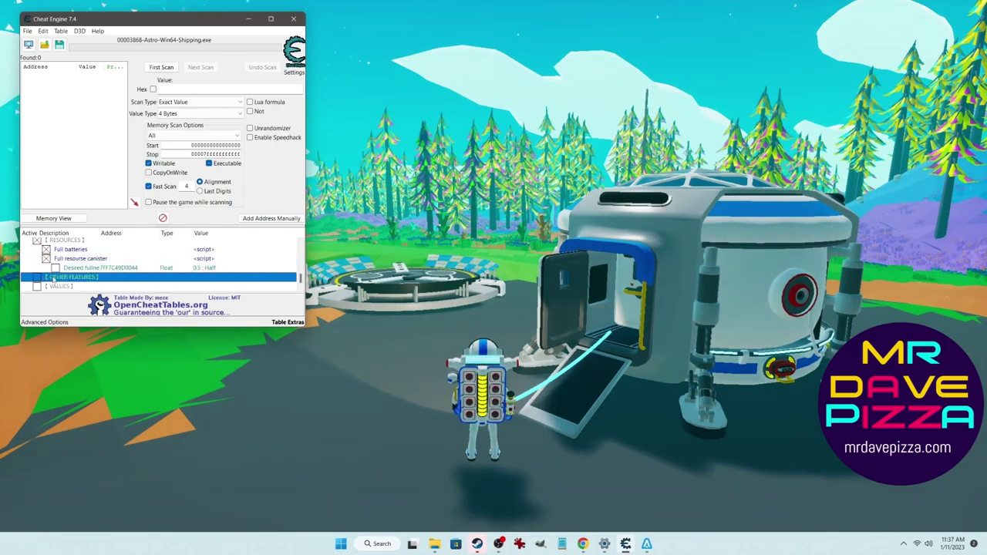
key("Escape")
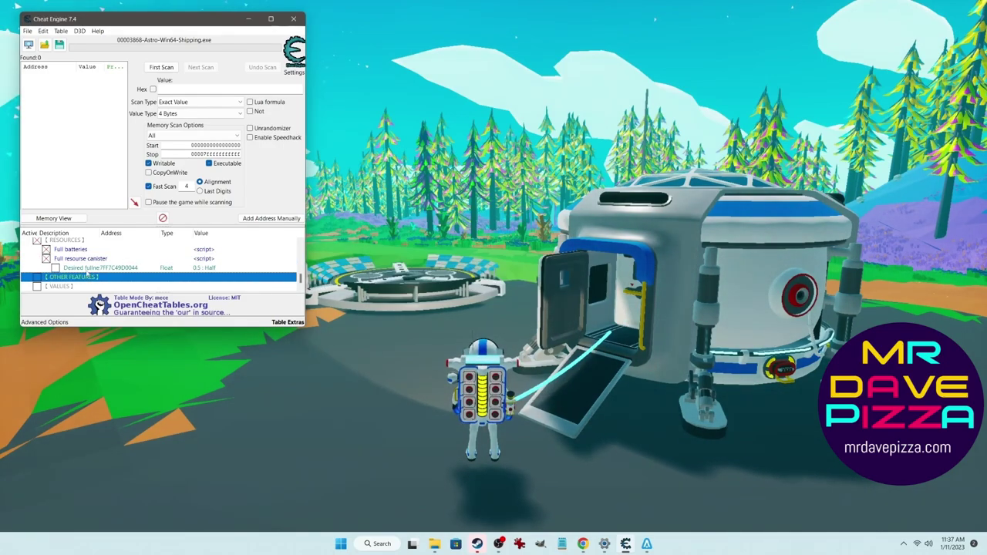
left_click(37, 279)
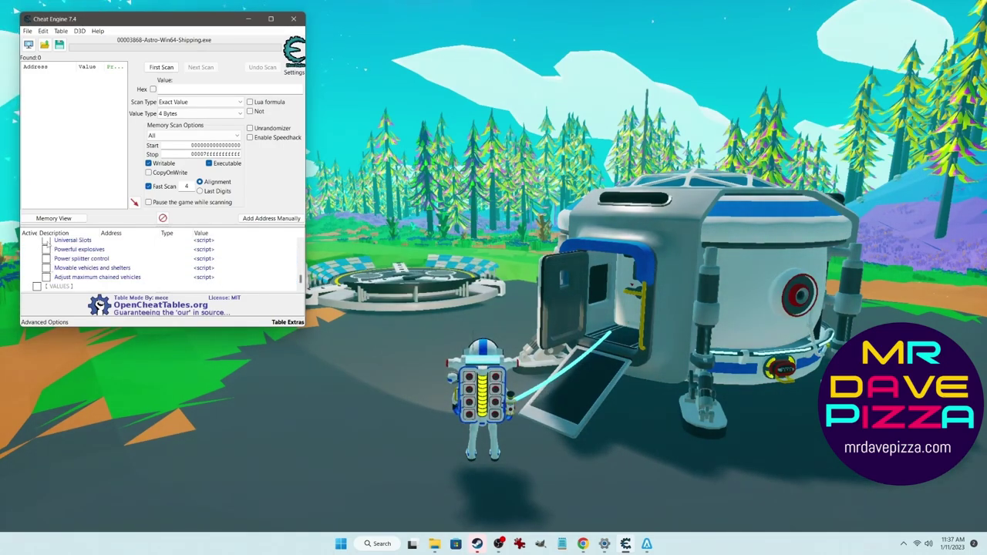
scroll(48, 255, "down", 1)
left_click(45, 258)
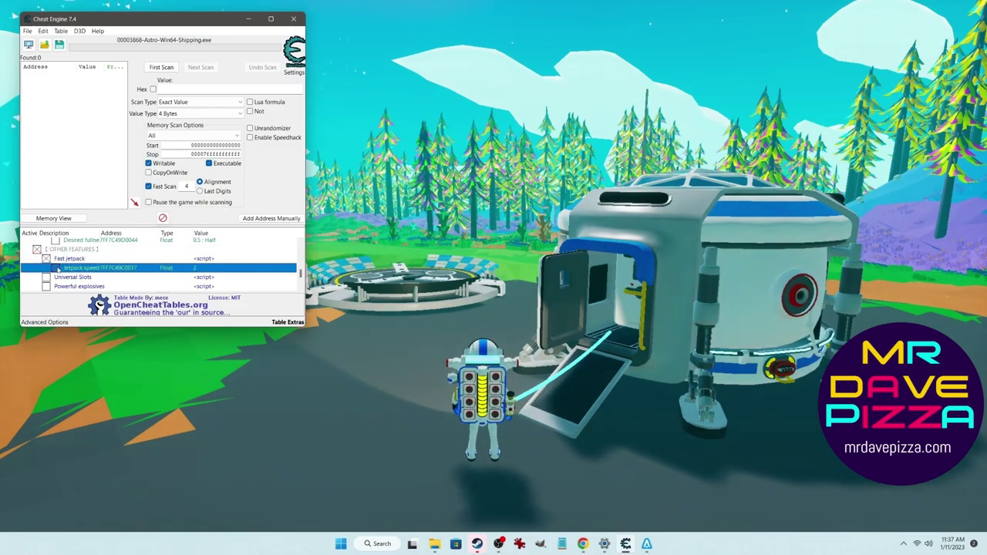
left_click(48, 268)
left_click(47, 276)
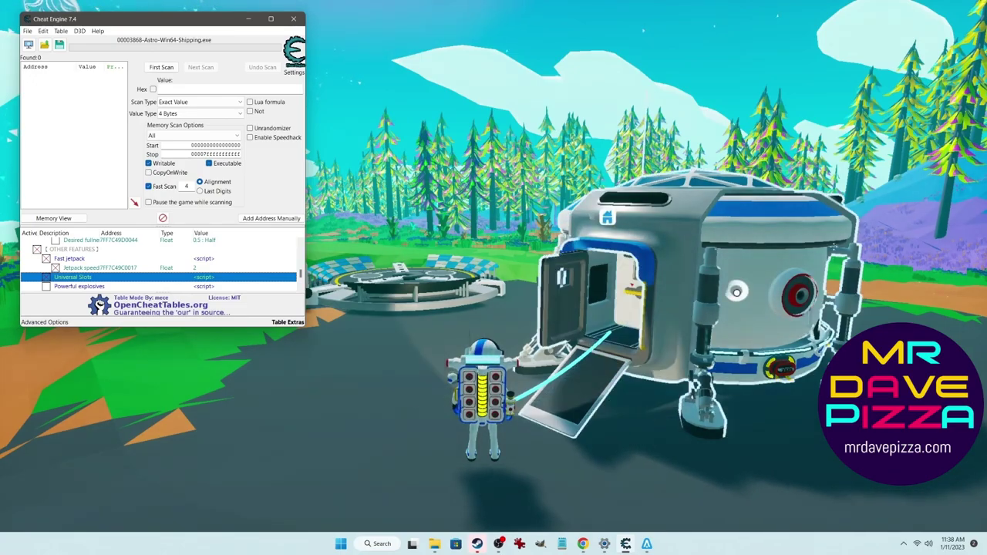
key("alt+Tab")
key("w")
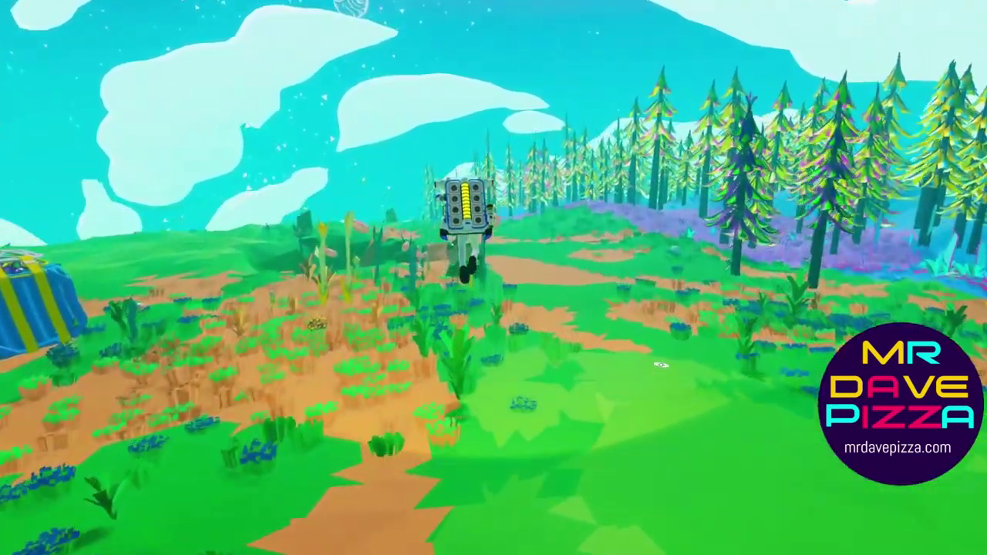
- Launch the astronaut into a boosted jetpack jump away from the shelter
key("space")
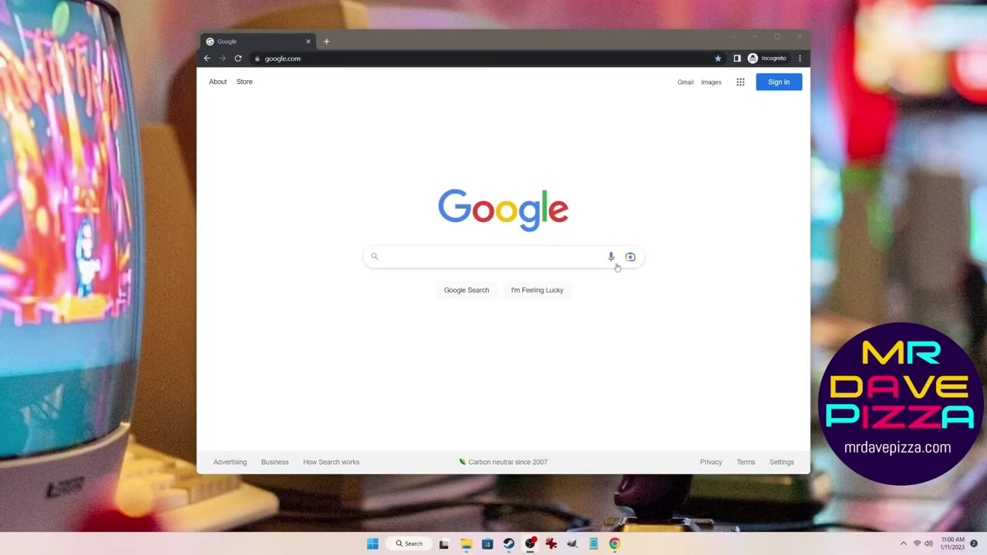
- Search Google for 'Cheat Engine'
left_click(562, 258)
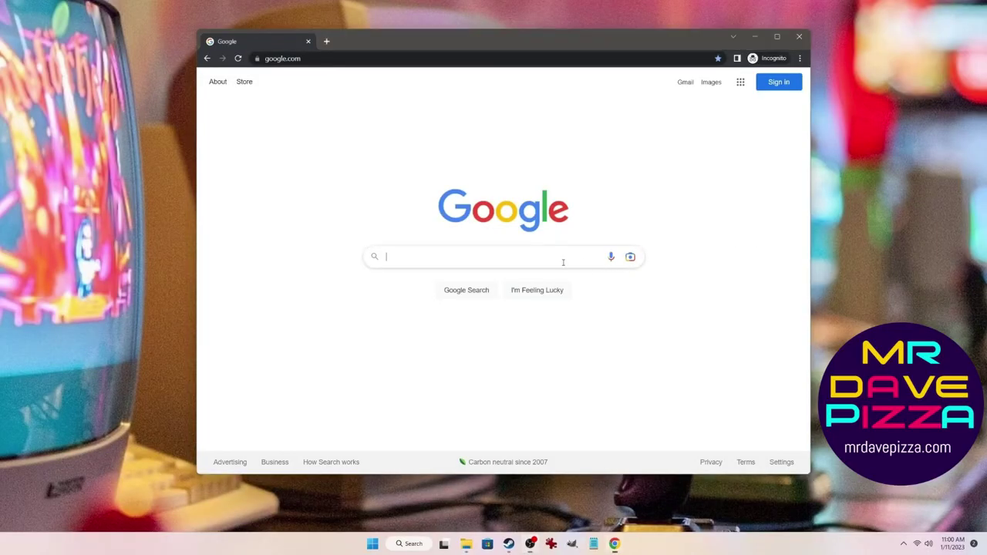
type("Cheat")
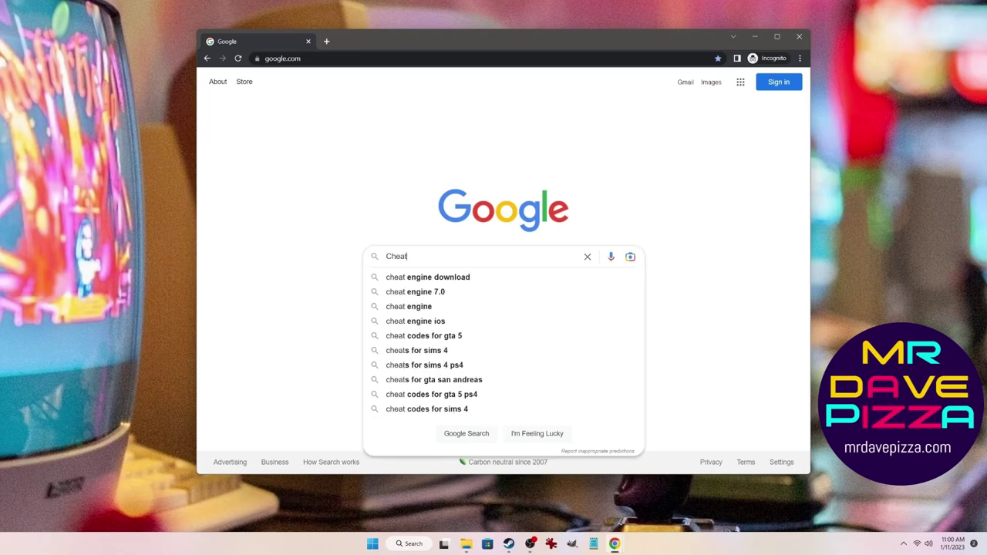
type(" Engine")
key("Return")
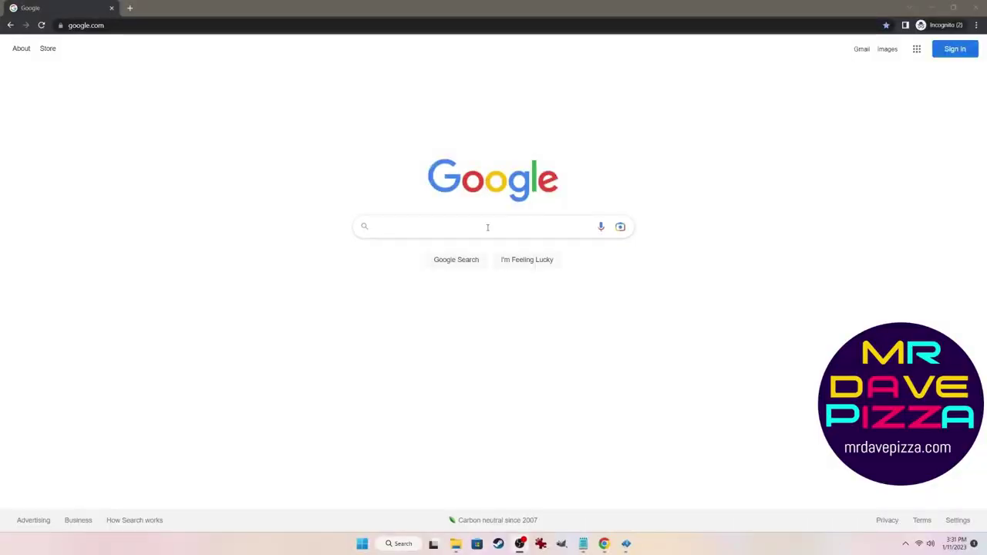
- Search for 'cheat engine github' and open the Cheat Engine GitHub repository
left_click(487, 227)
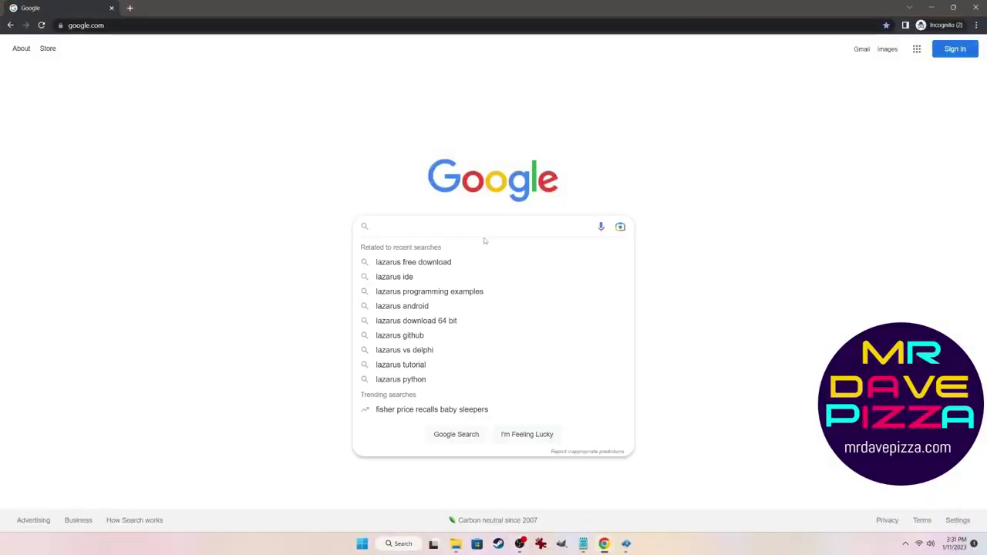
type("cheat engine githu")
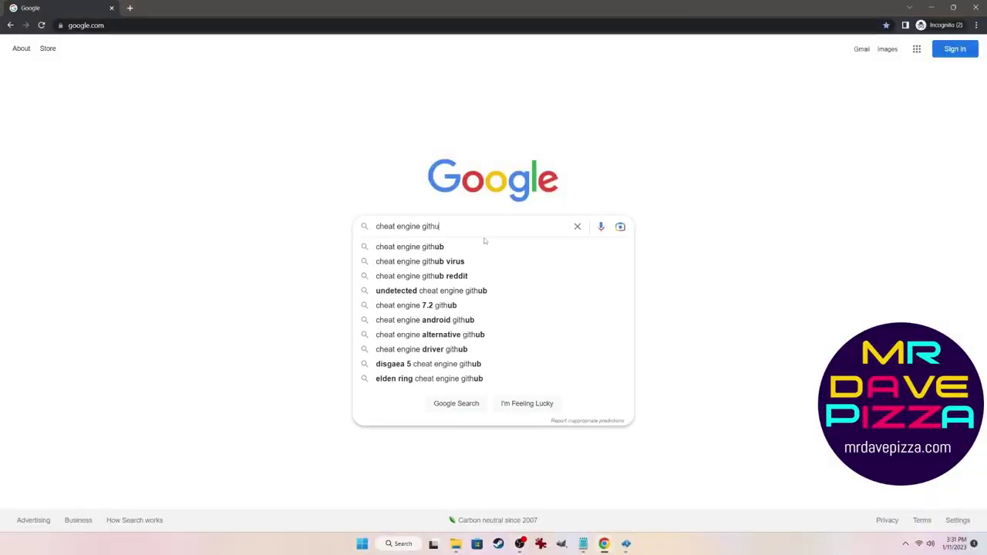
type("b")
key("Return")
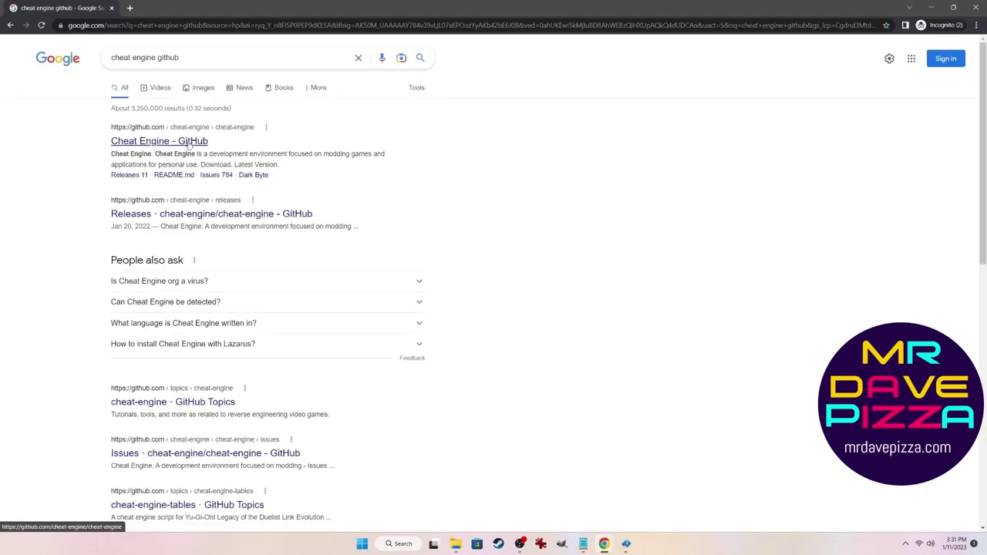
left_click(188, 142)
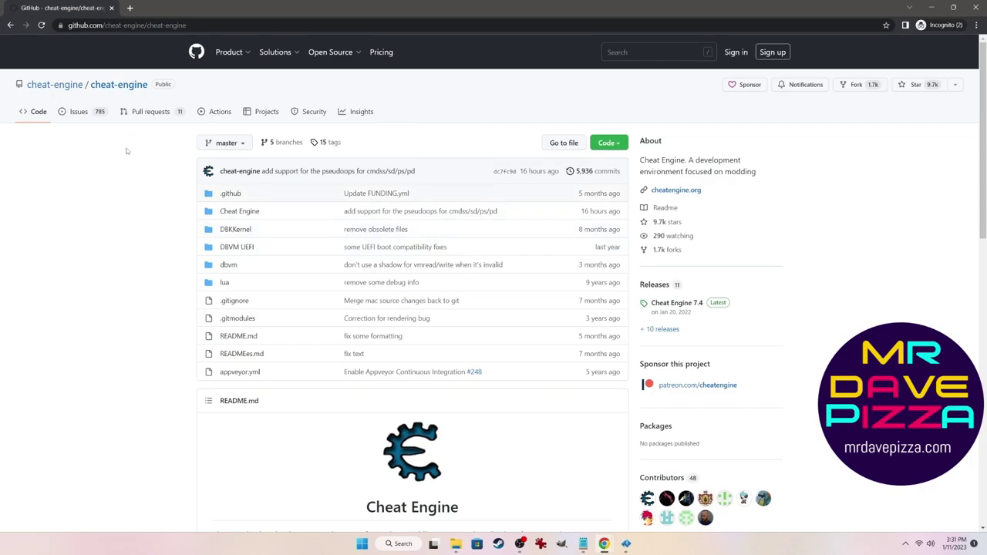
- Save the 7.4 release's Source code (zip) to the Desktop, then close Chrome
scroll(129, 157, "down", 1)
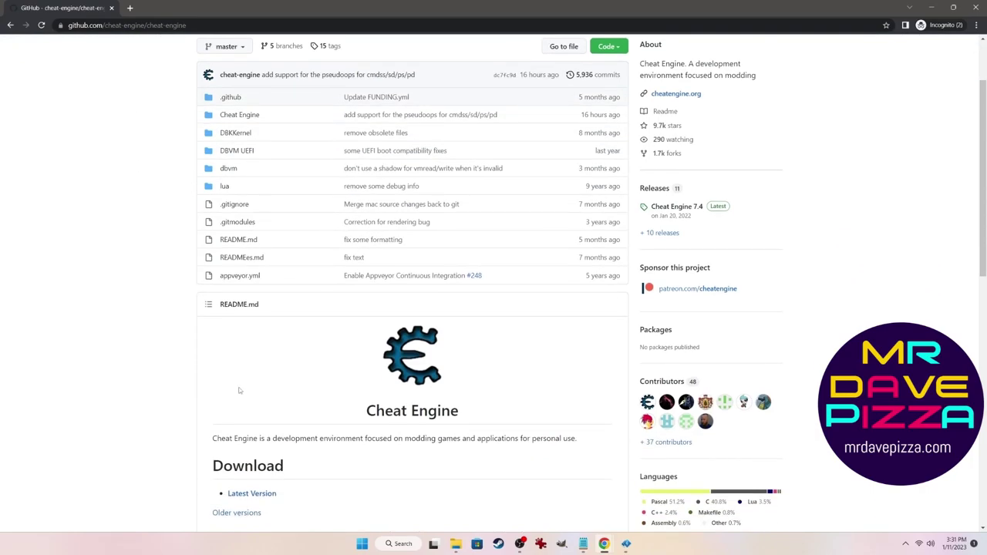
left_click(257, 497)
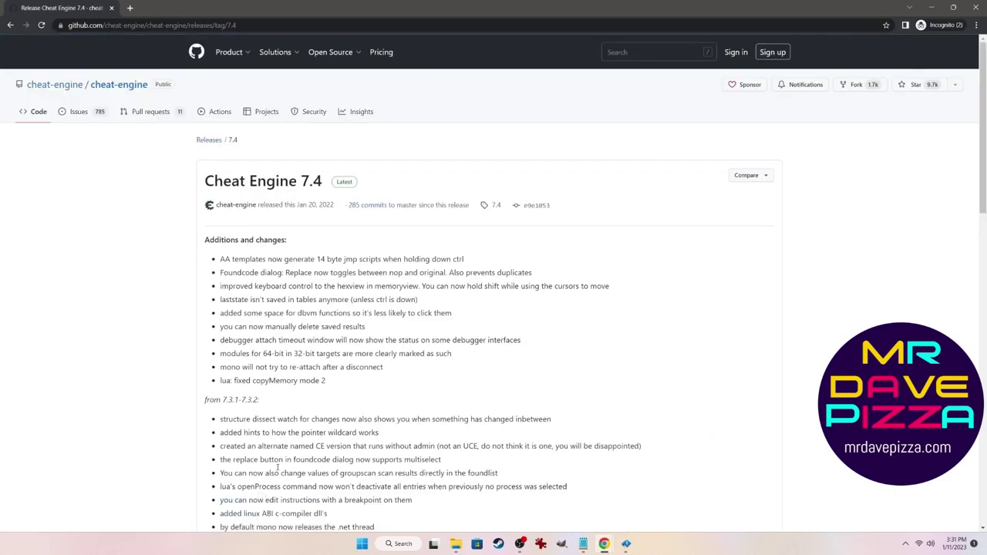
scroll(388, 327, "down", 20)
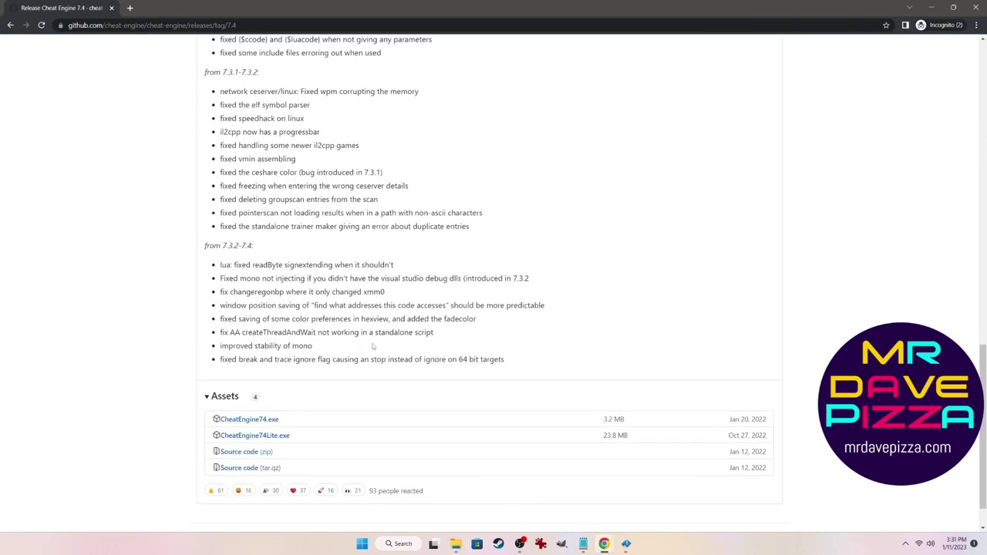
right_click(248, 406)
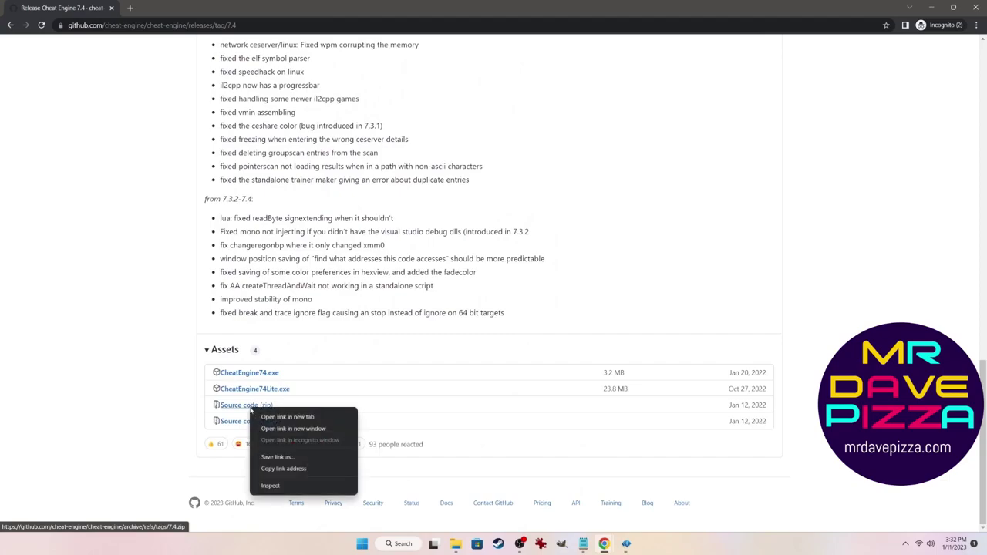
left_click(279, 457)
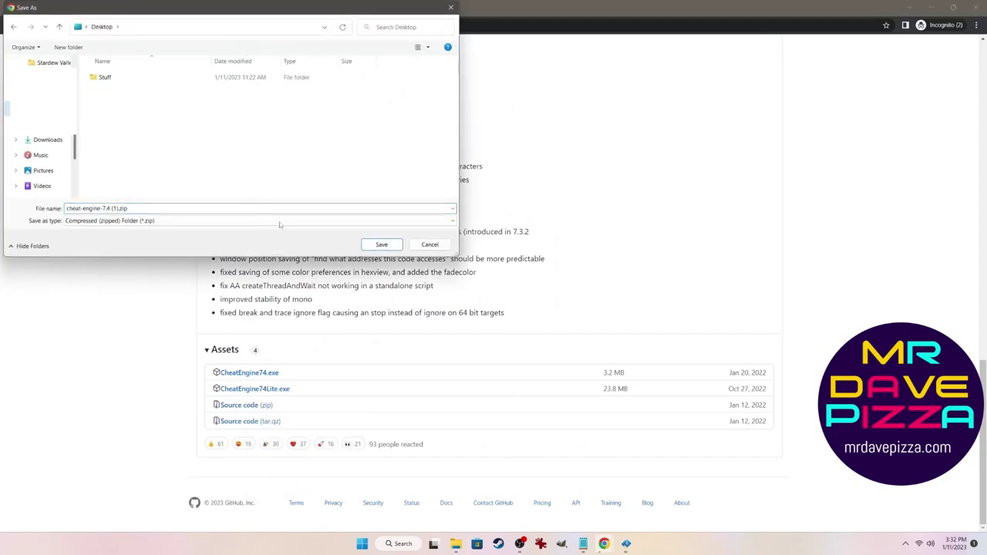
left_click(376, 245)
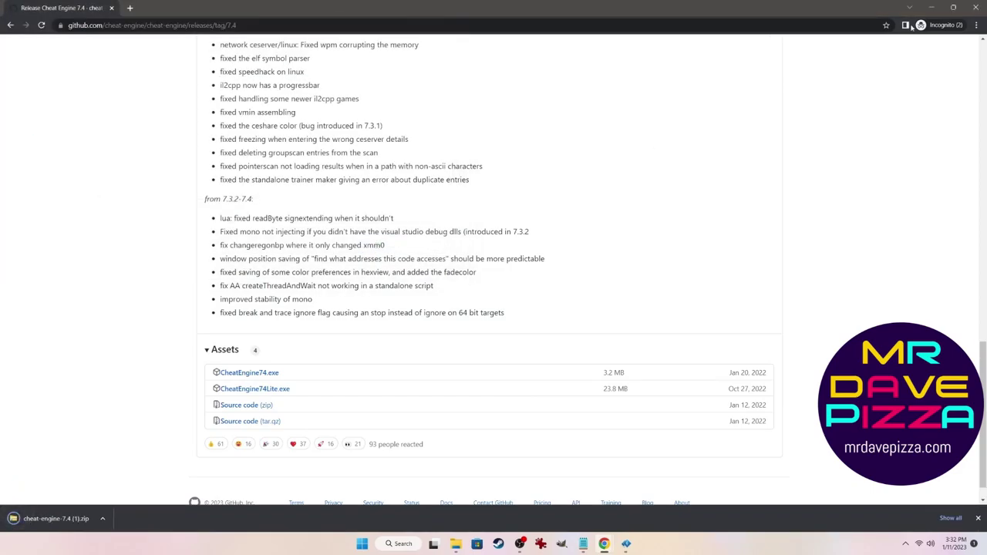
left_click(968, 4)
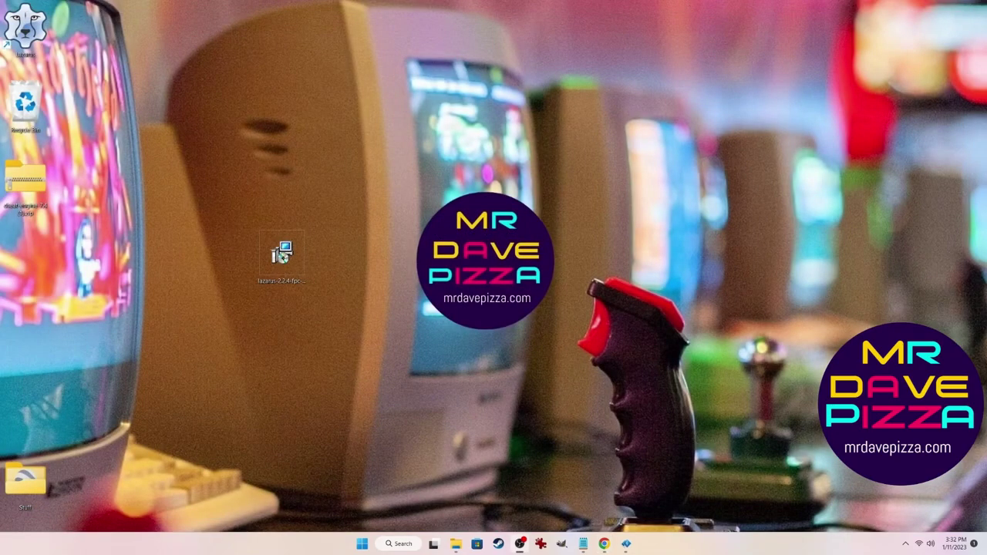
- Extract the Cheat Engine zip into a new Desktop folder and bring up README.md's options
right_click(38, 192)
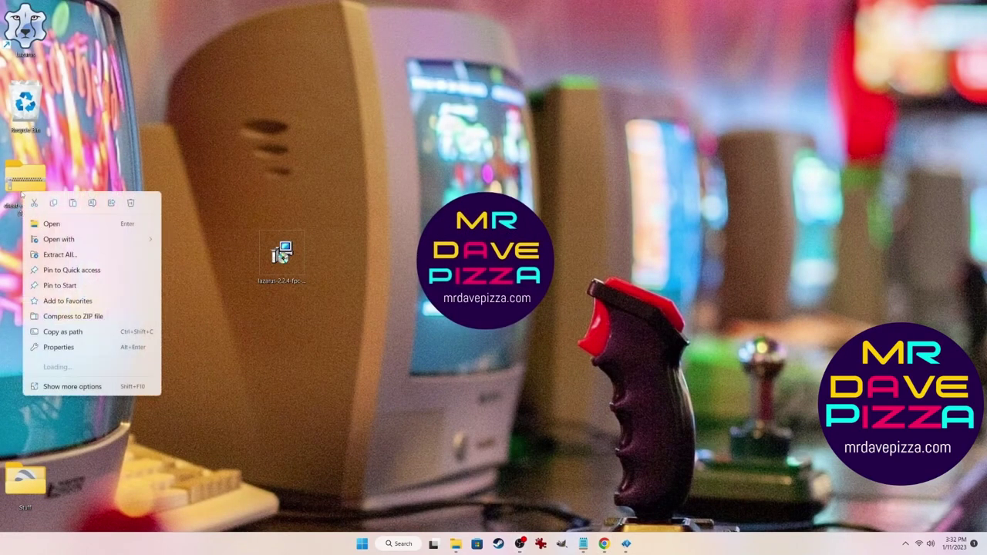
left_click(60, 254)
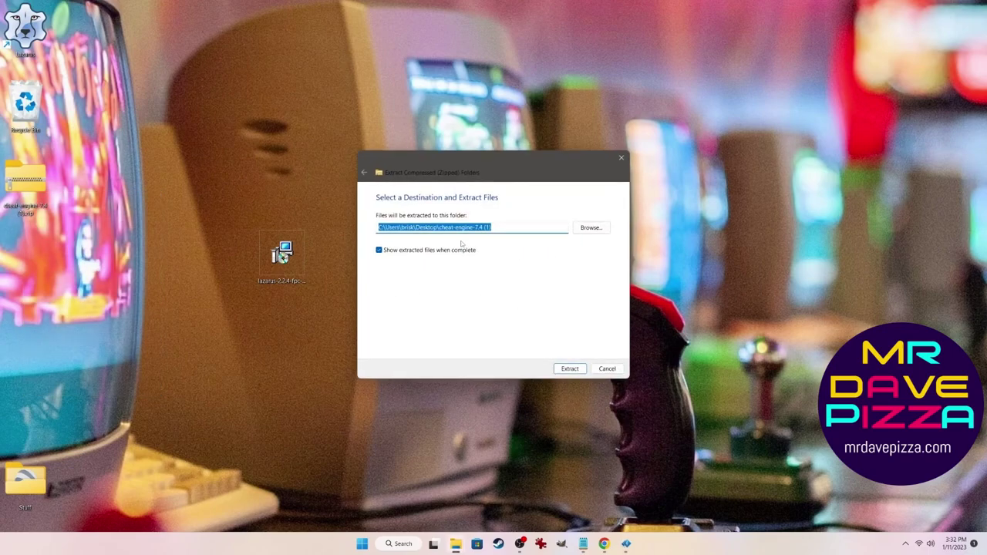
left_click(562, 368)
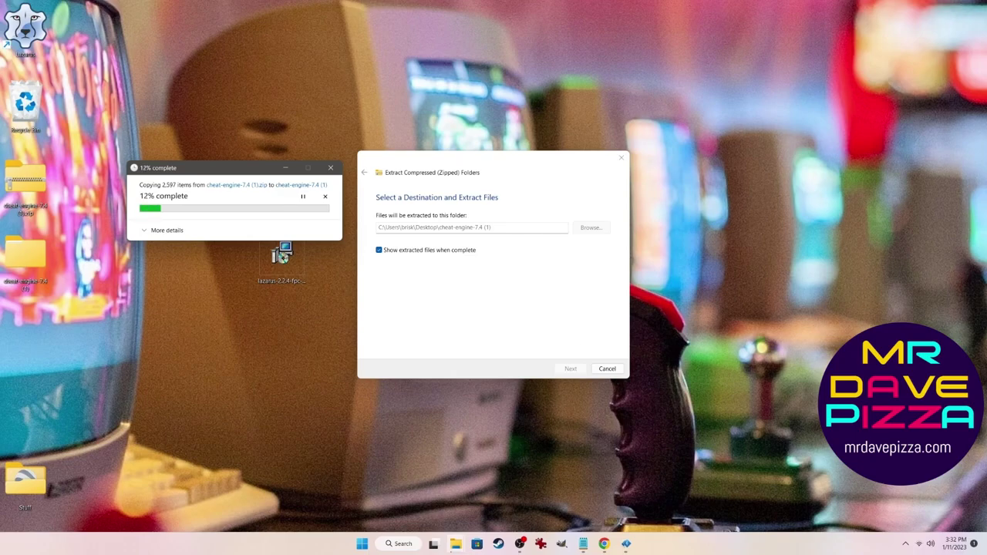
left_click(320, 341)
right_click(325, 343)
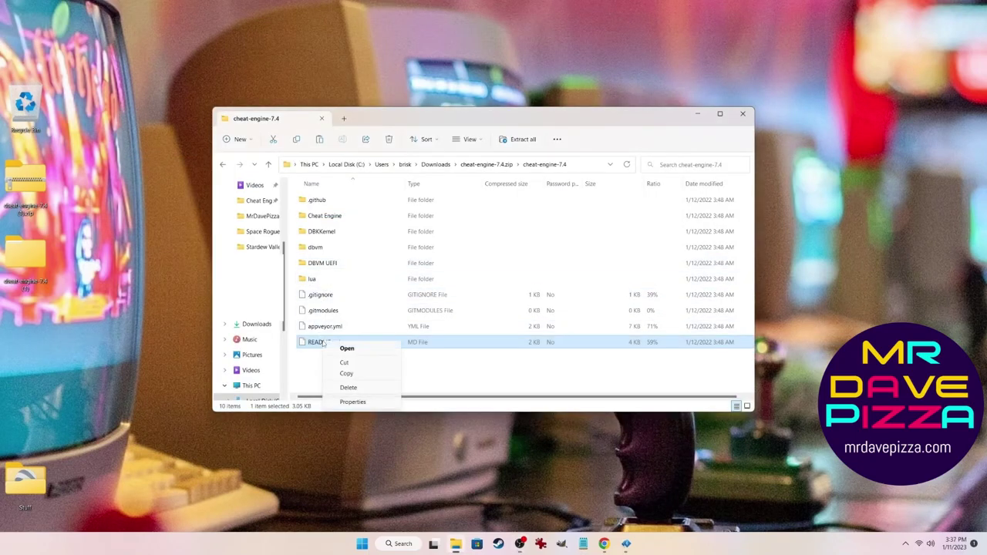
- Open README.md in Notepad just once and scroll down to its Build Instructions
left_click(347, 351)
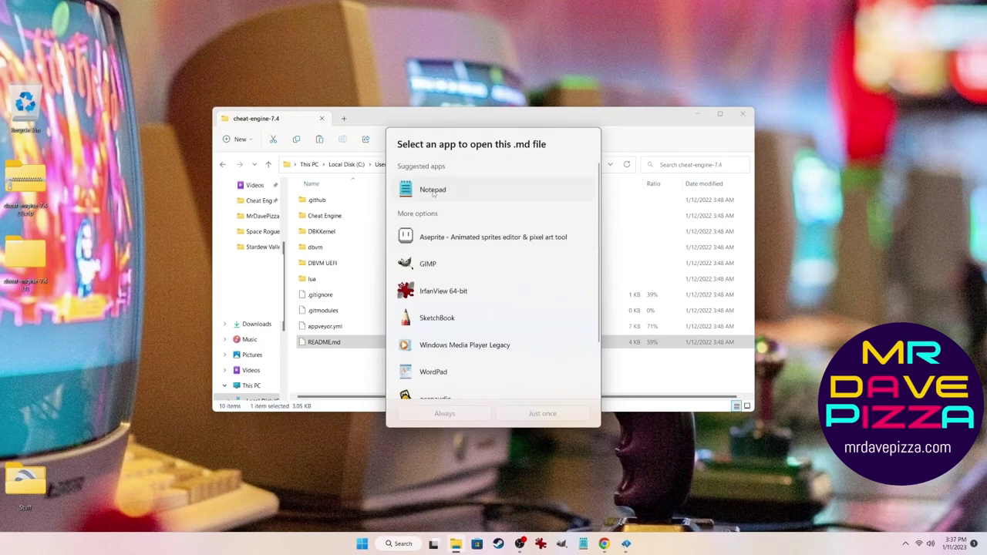
left_click(539, 413)
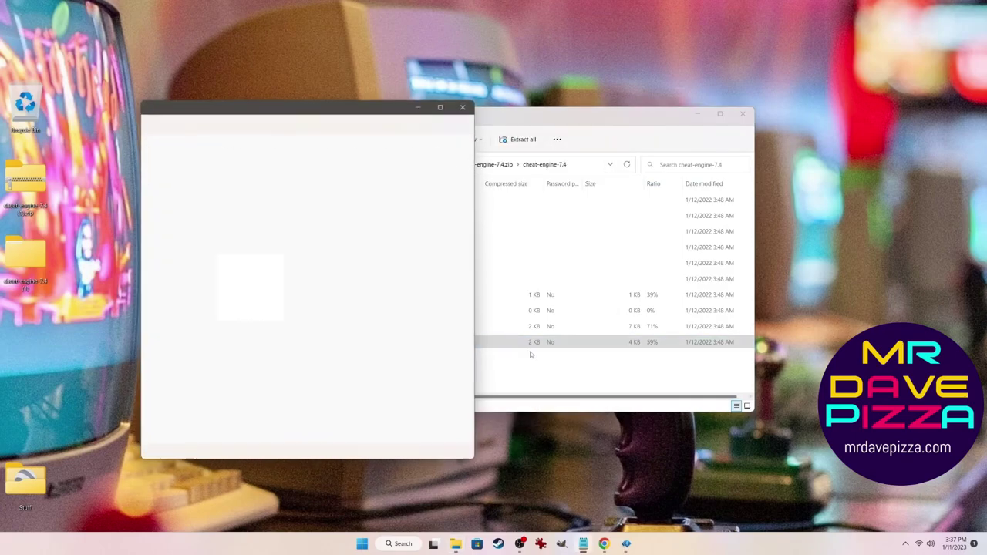
scroll(273, 258, "down", 4)
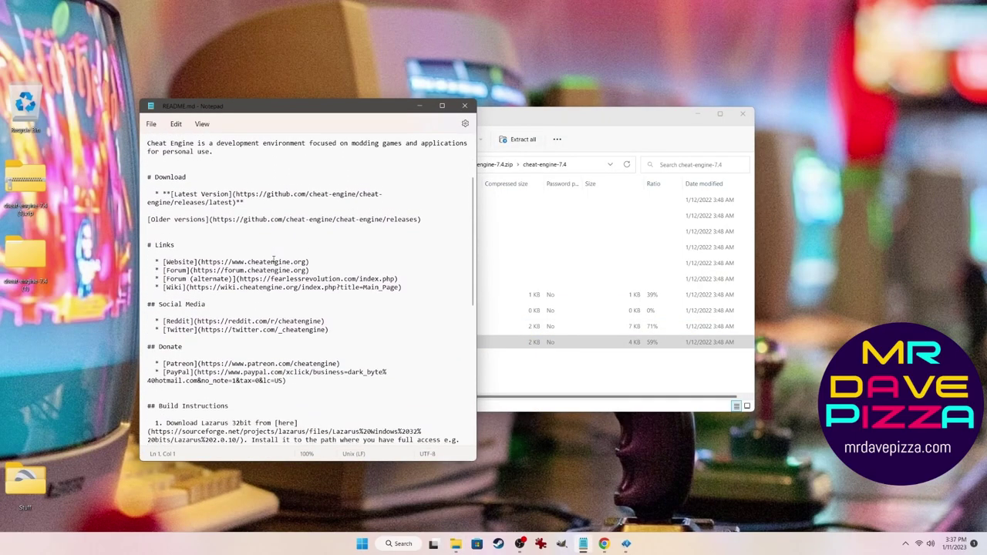
left_click_drag(266, 112, 643, 124)
scroll(706, 281, "down", 10)
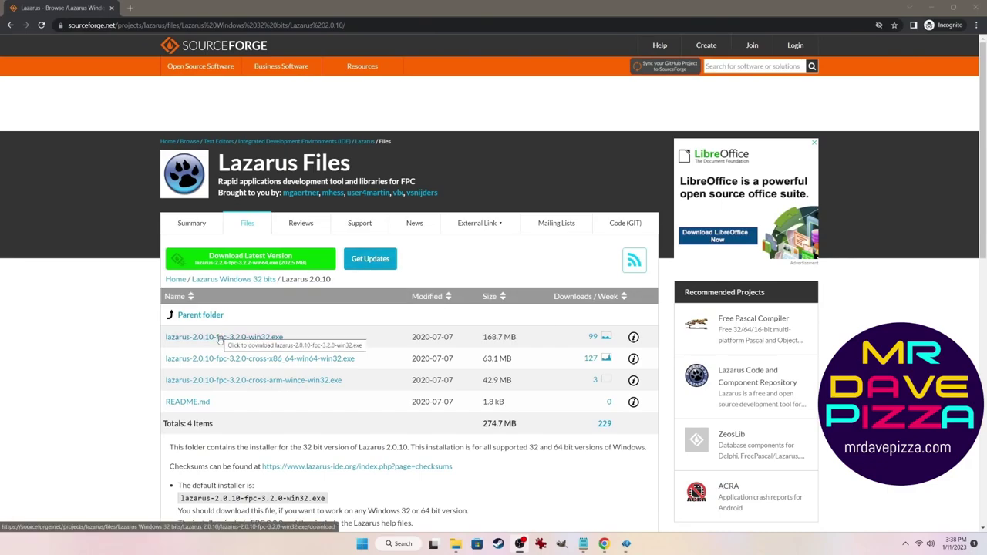
- Save lazarus-2.0.10-fpc-3.2.0-win32.exe from SourceForge and start its download
right_click(220, 337)
left_click(247, 387)
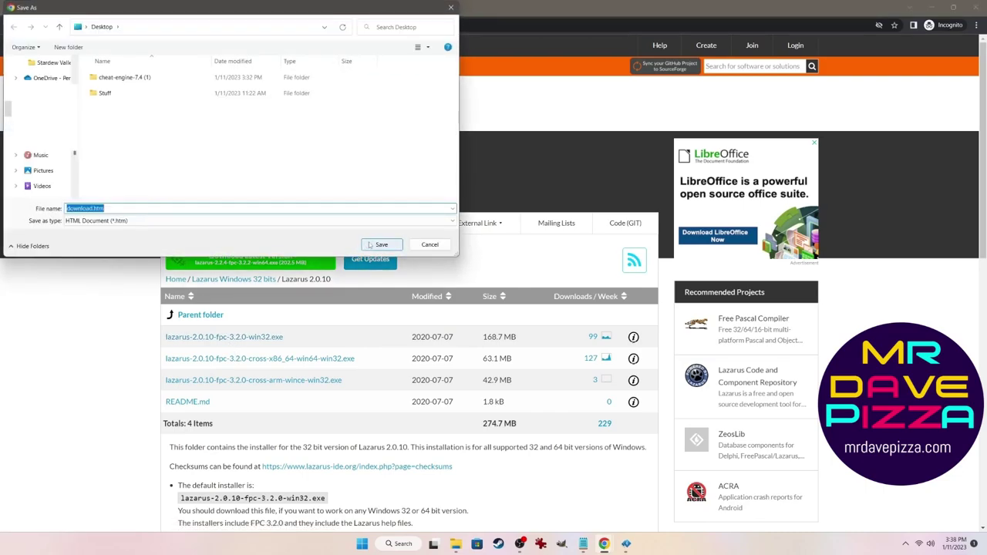
left_click(379, 245)
left_click(249, 339)
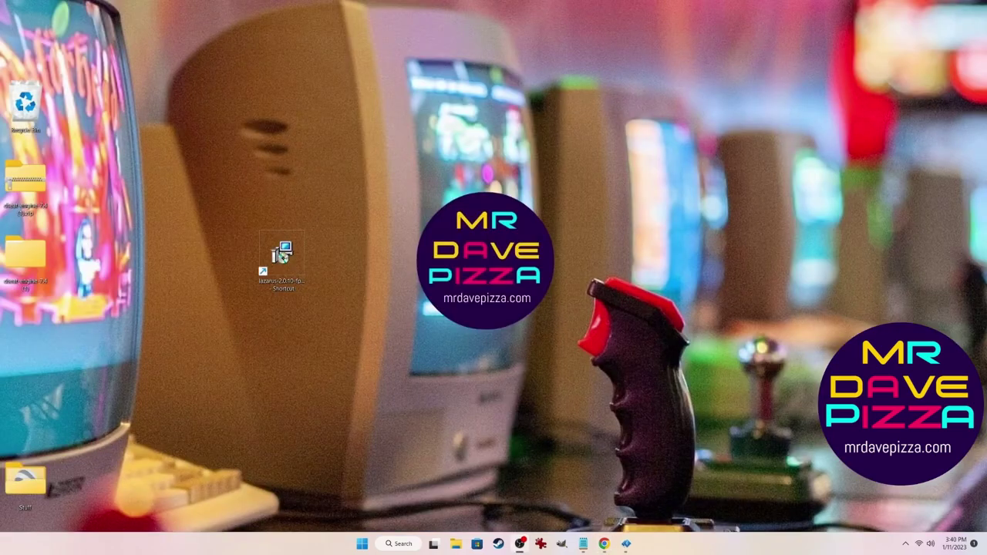
- Run the installer as administrator and install into C:\lazarus with defaults plus a desktop shortcut
right_click(286, 262)
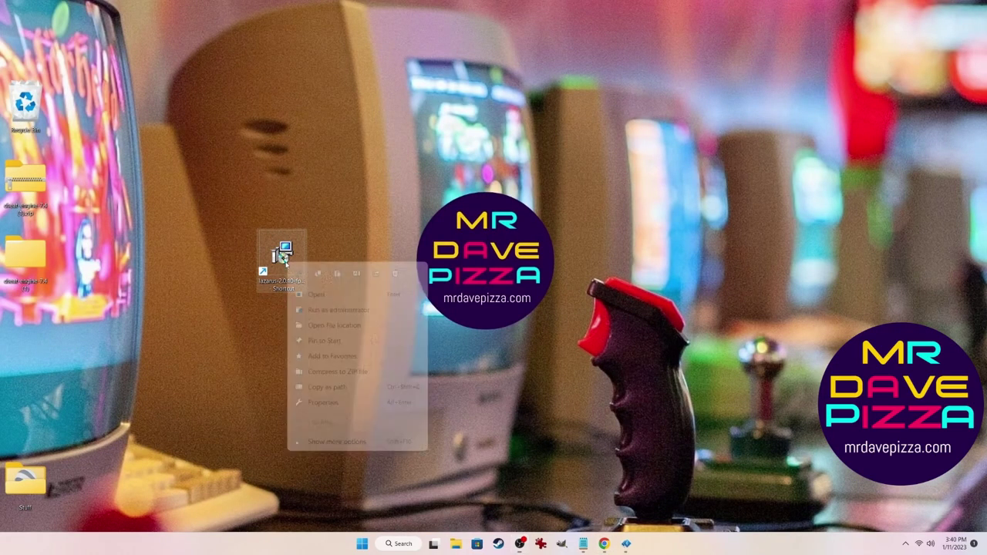
left_click(320, 308)
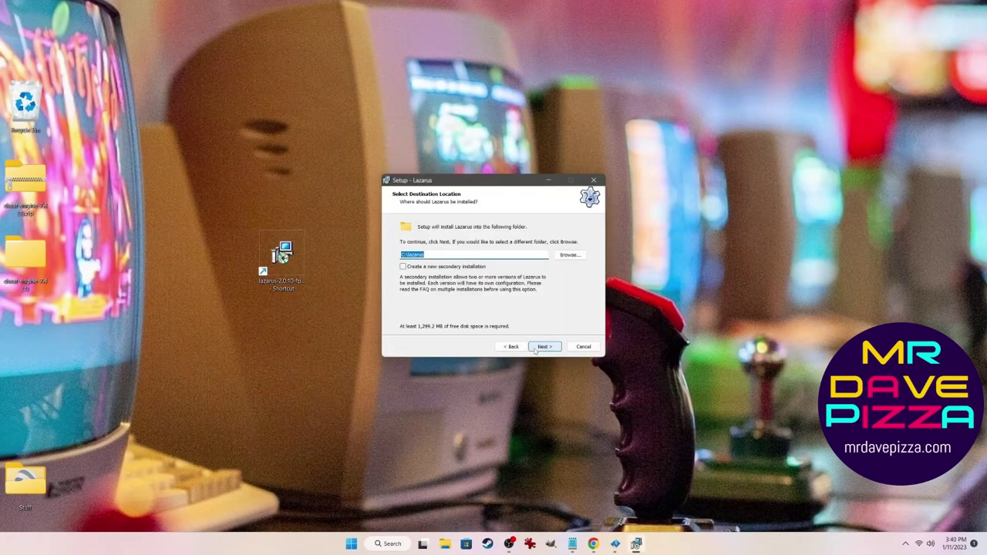
left_click(537, 348)
left_click(538, 348)
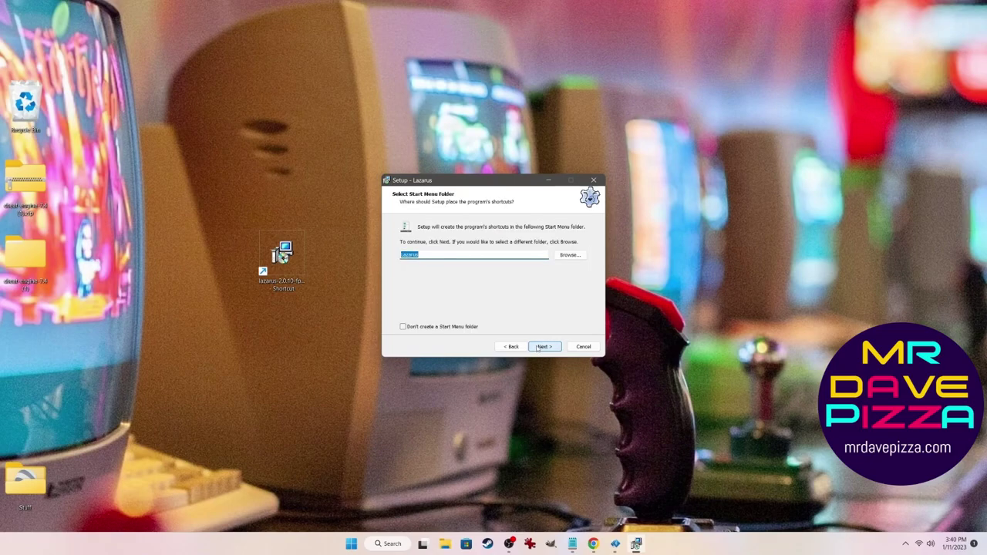
left_click(539, 348)
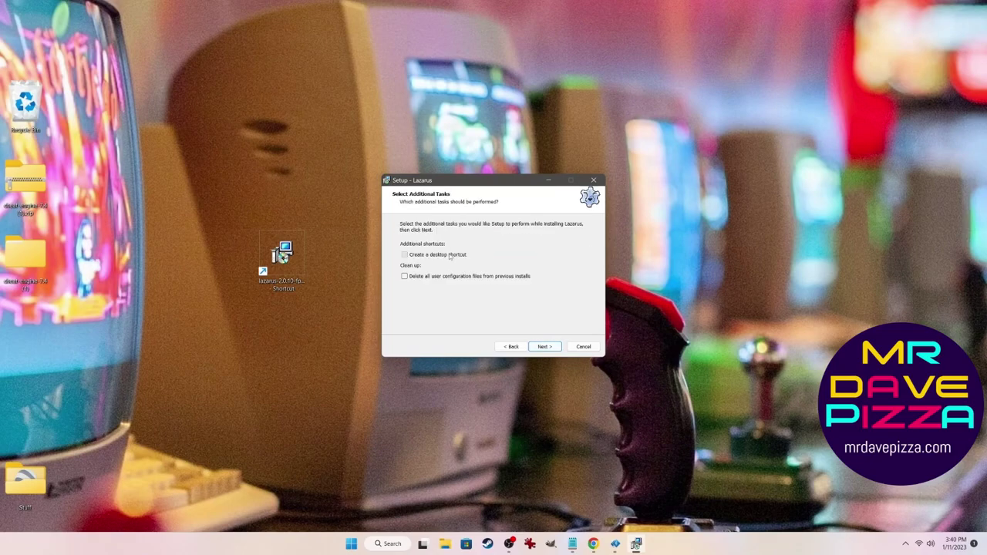
left_click(450, 257)
left_click(543, 347)
left_click(545, 347)
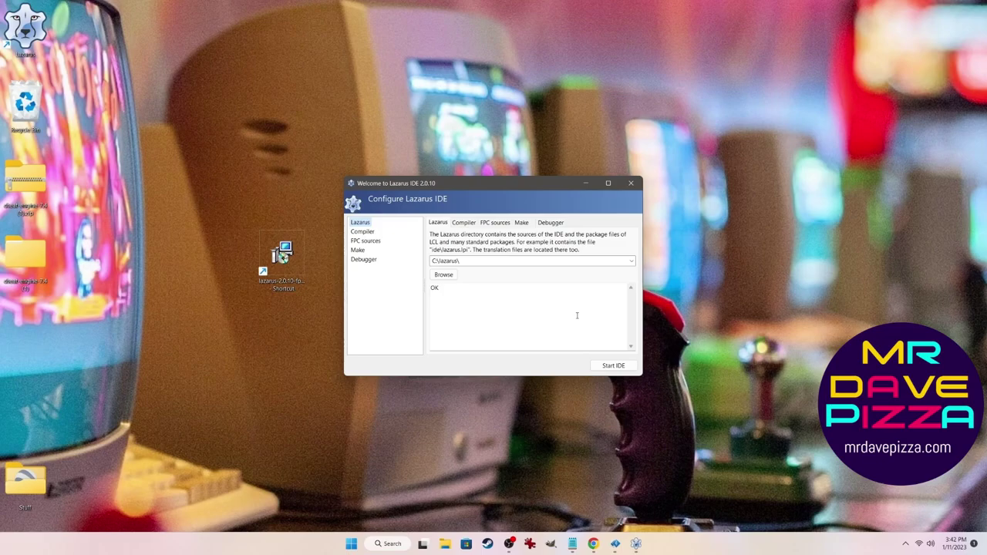
- Launch Lazarus IDE and open cheatengine.lpi from the extracted cheat-engine-7.4 source folder
left_click(605, 366)
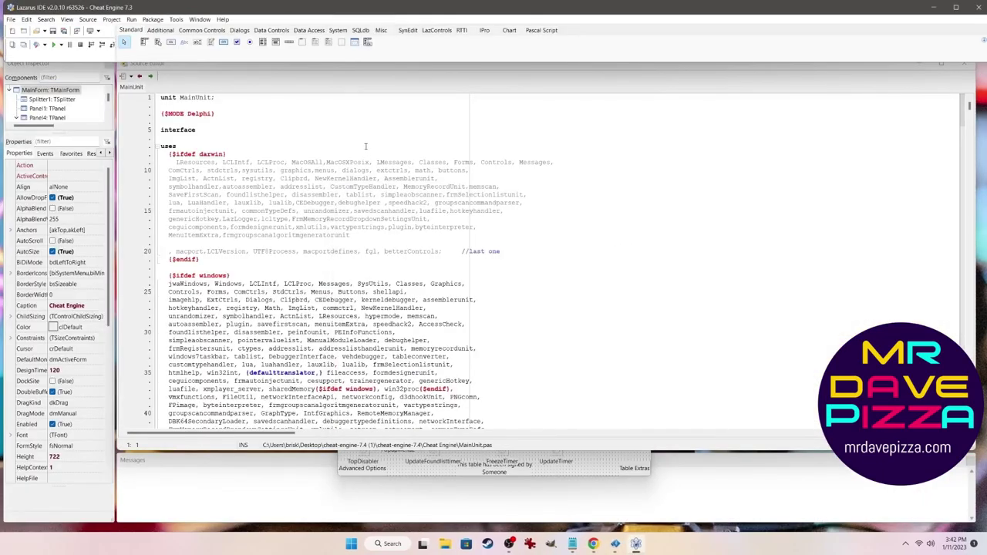
left_click(112, 19)
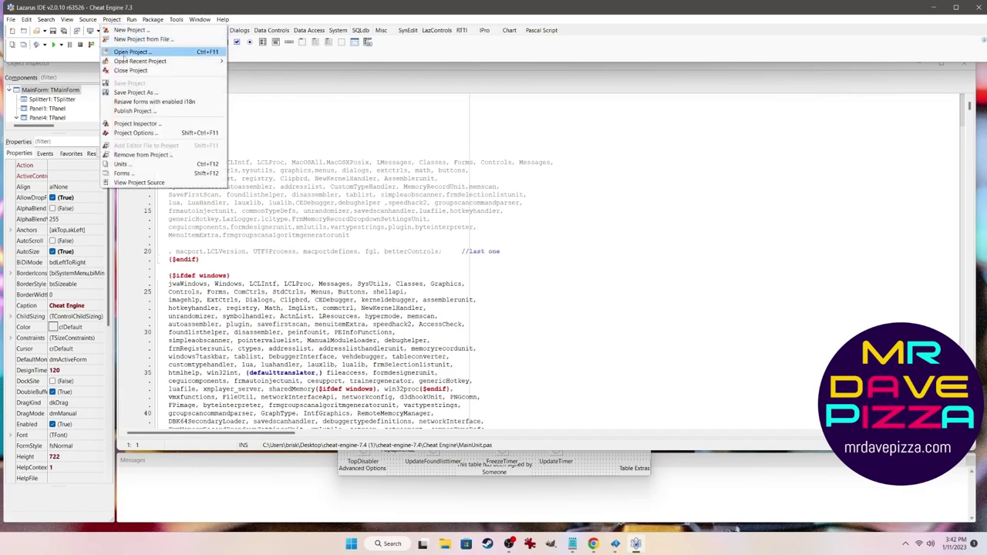
left_click(124, 51)
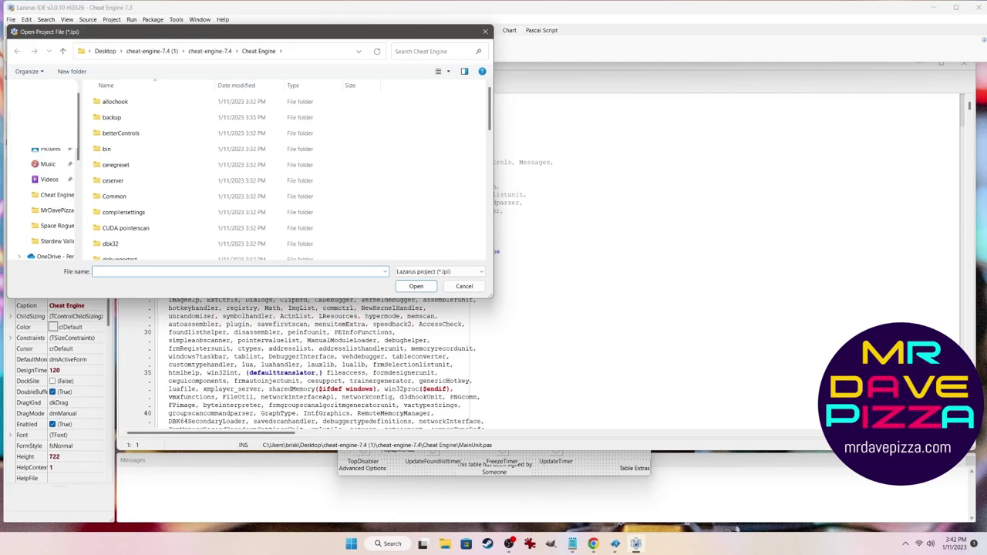
left_click(105, 51)
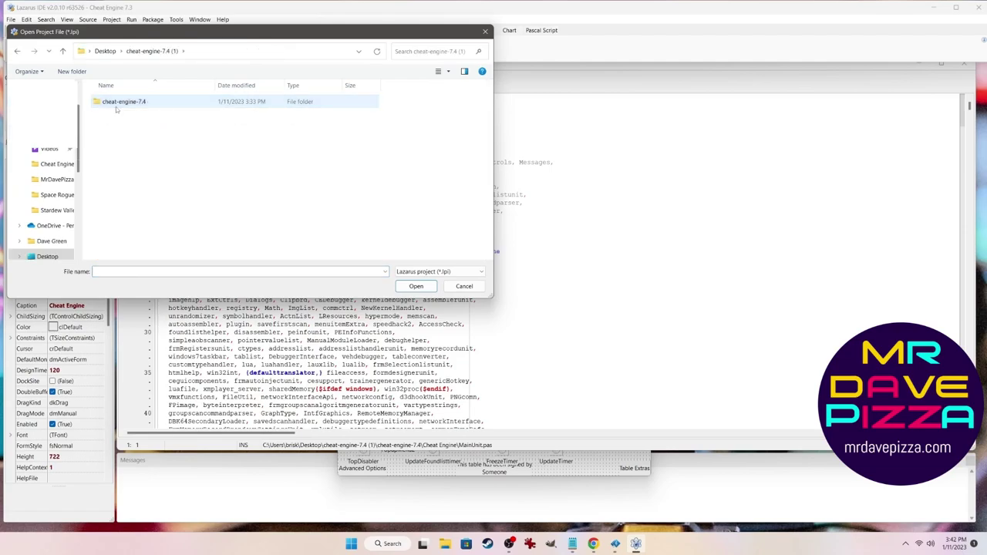
double_click(115, 104)
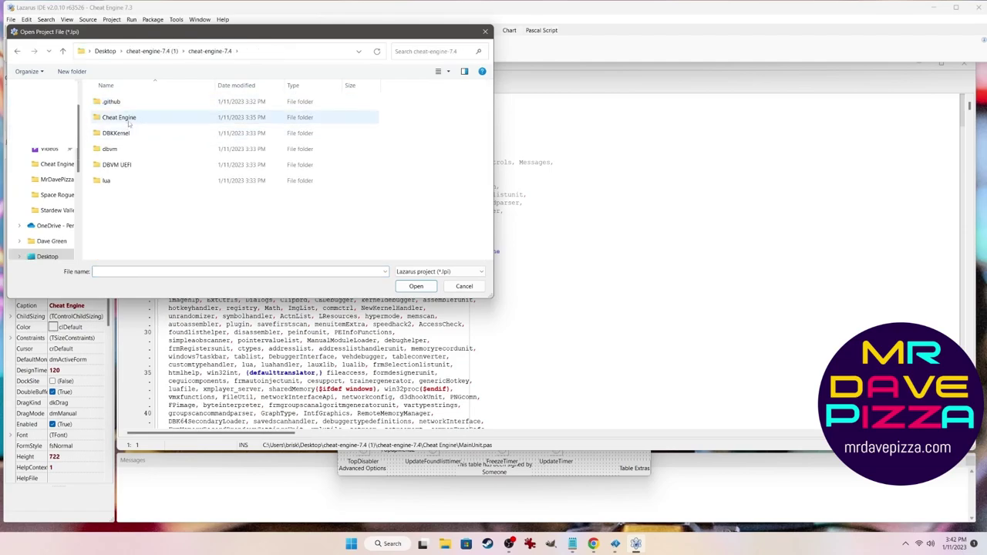
double_click(123, 119)
scroll(133, 231, "down", 10)
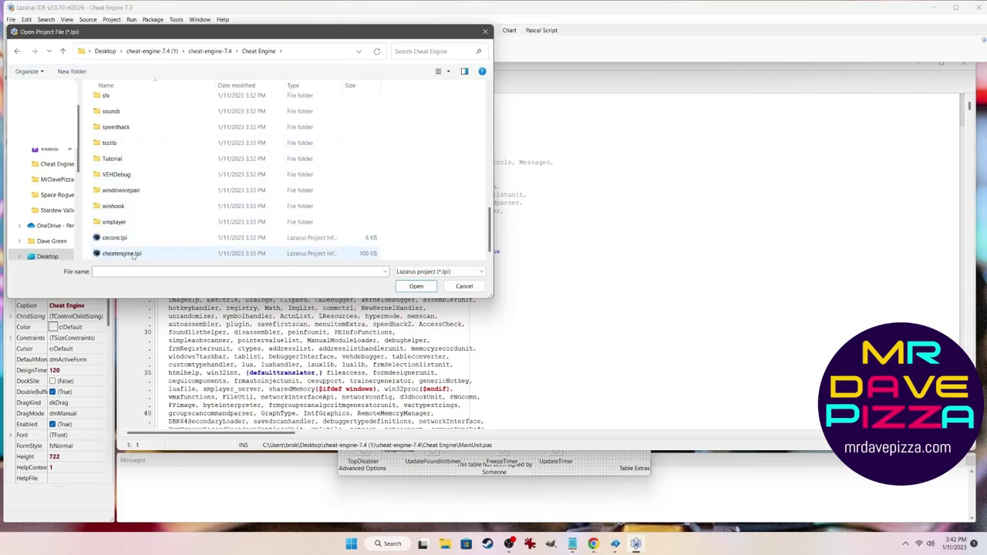
left_click(132, 255)
left_click(407, 286)
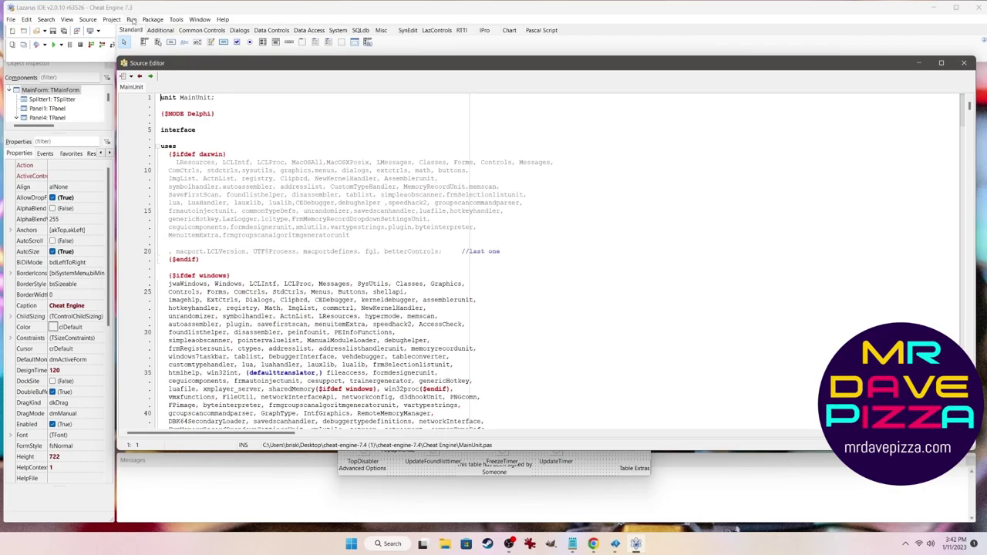
- Build the Cheat Engine project using Run > Build
left_click(131, 20)
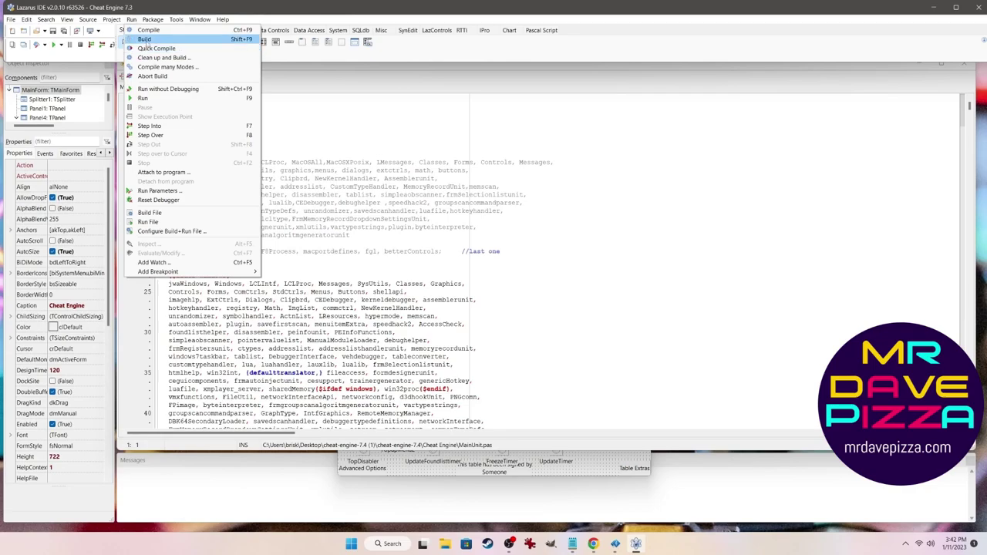
left_click(145, 42)
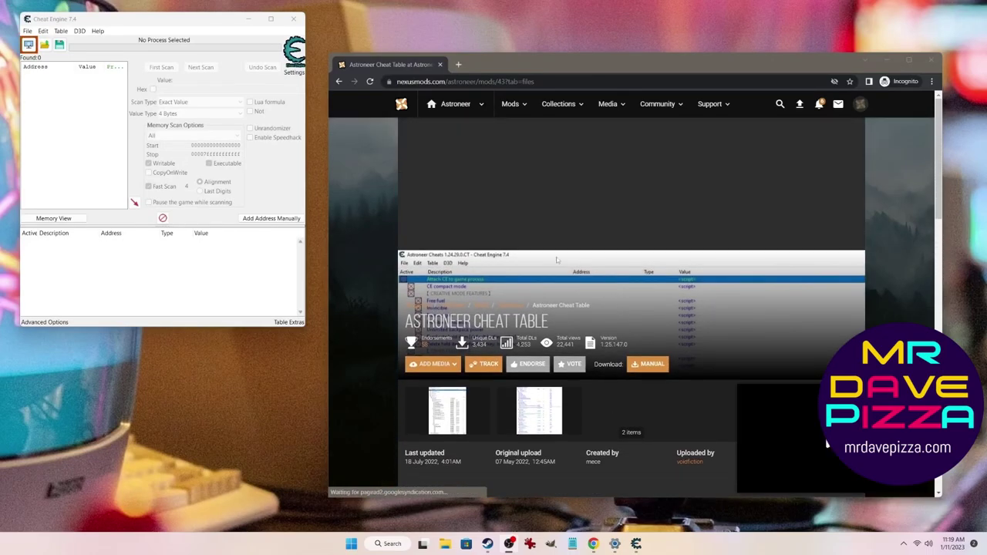
- Download the Astroneer Cheat Table .rar through Manual Download and the free Slow Download
scroll(556, 317, "down", 5)
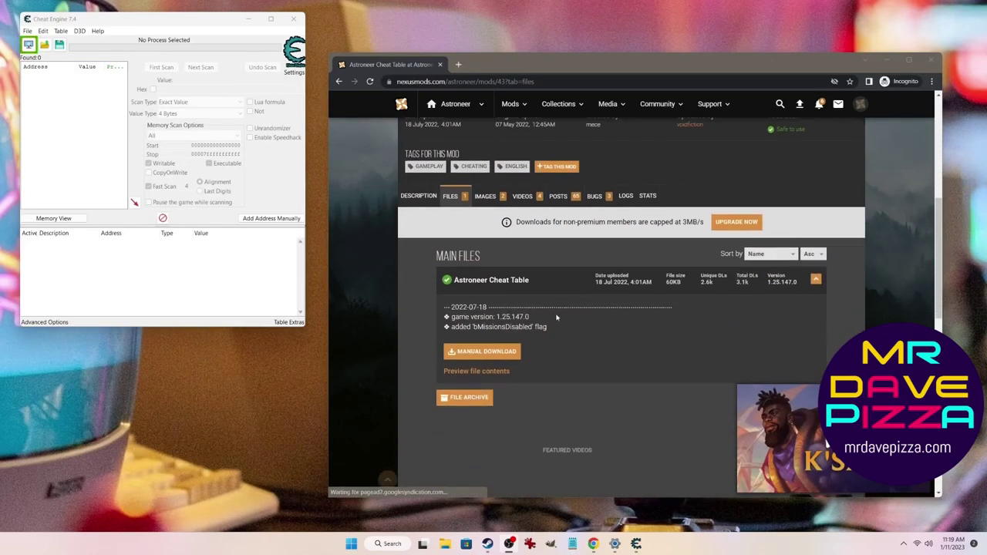
left_click(510, 352)
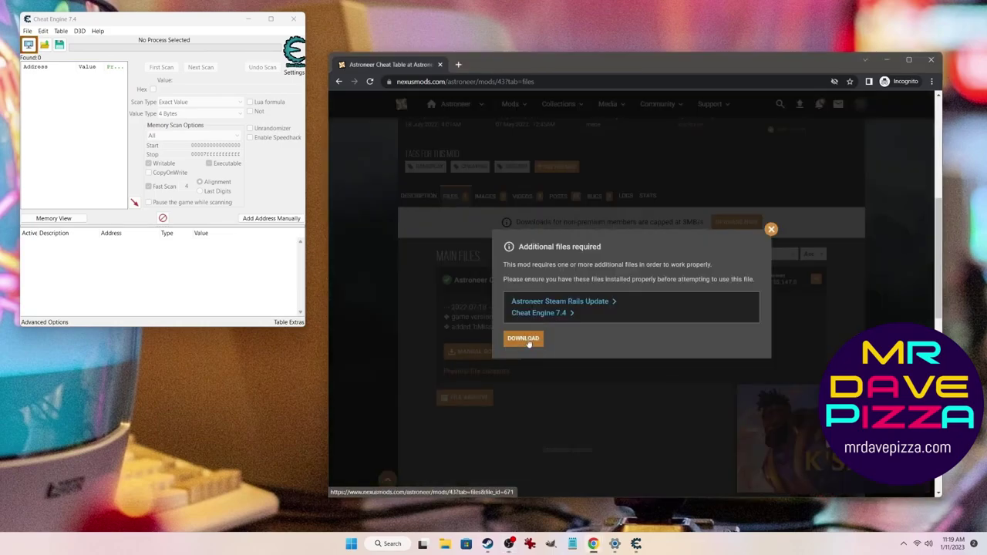
left_click(528, 344)
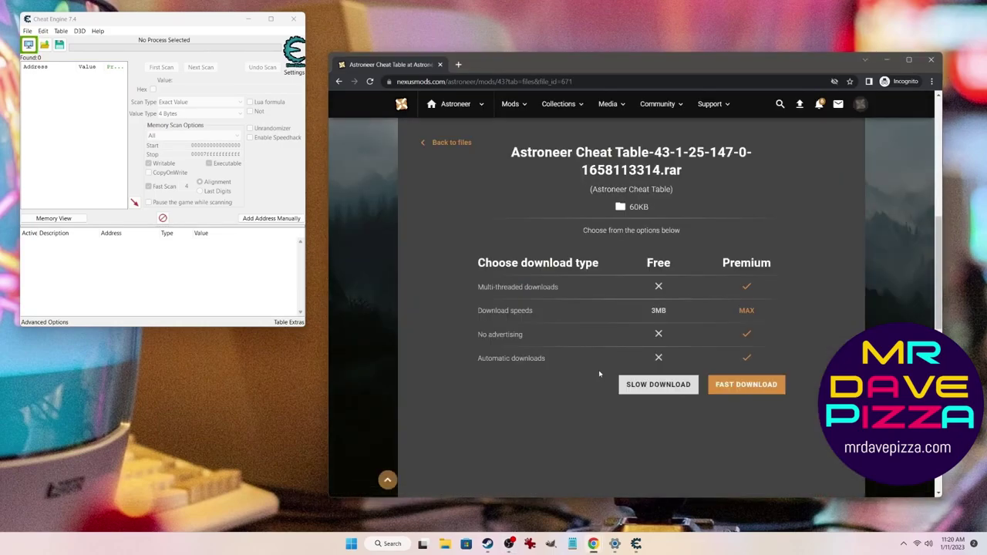
left_click(635, 384)
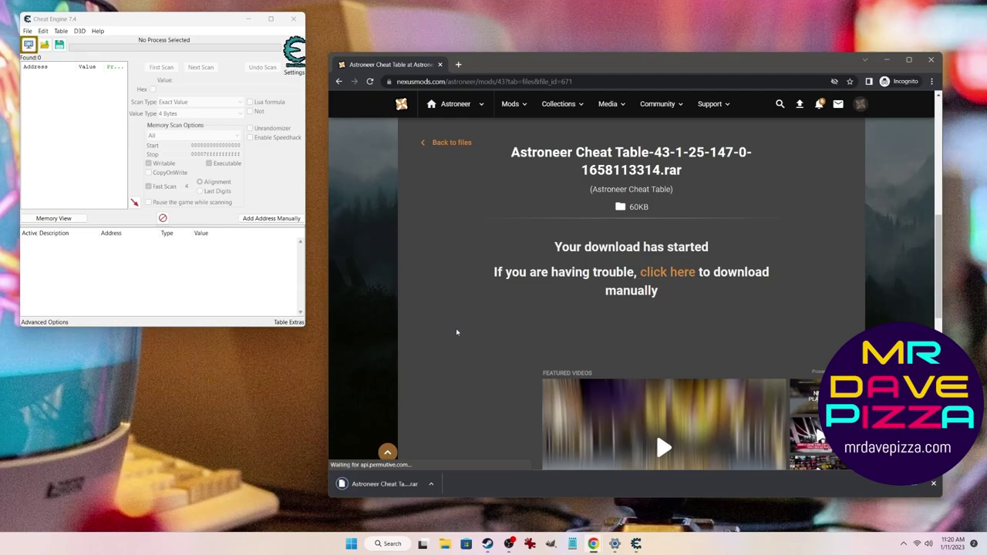
- Check the downloaded archive's options and start a fresh Google search page
right_click(415, 483)
left_click(459, 462)
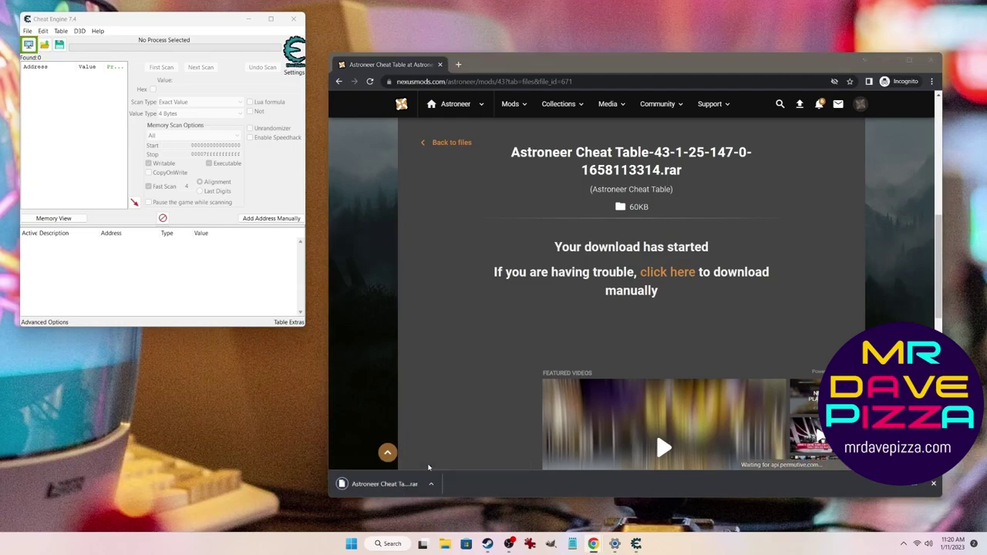
left_click(486, 227)
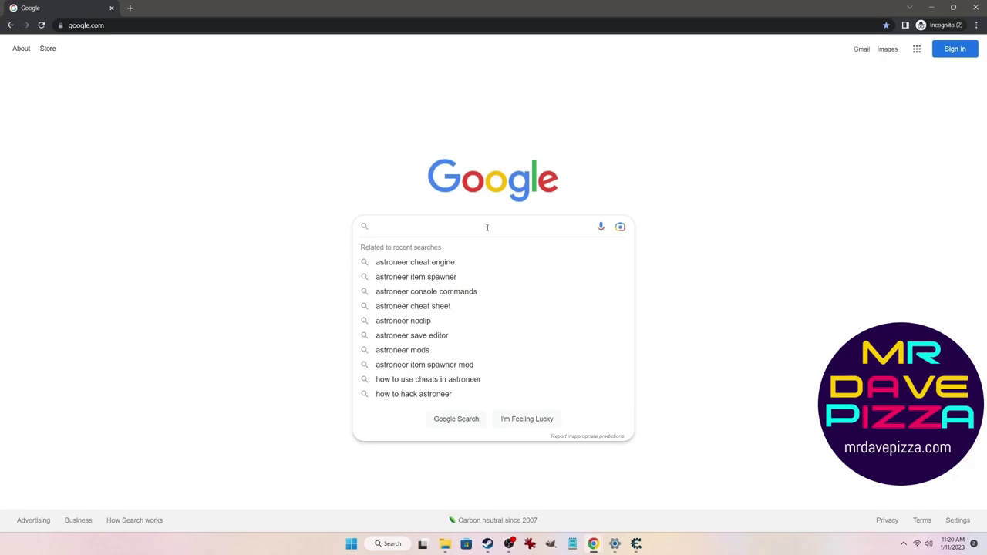
- Search for winrar and get the winrar-x64-611.exe installer from win-rar.com
type("winrar")
key("Return")
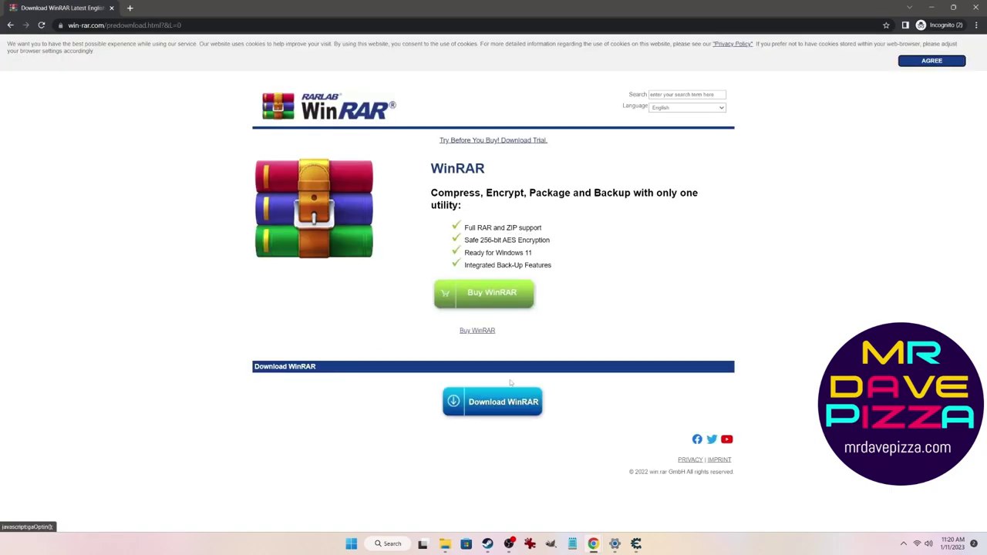
left_click(500, 401)
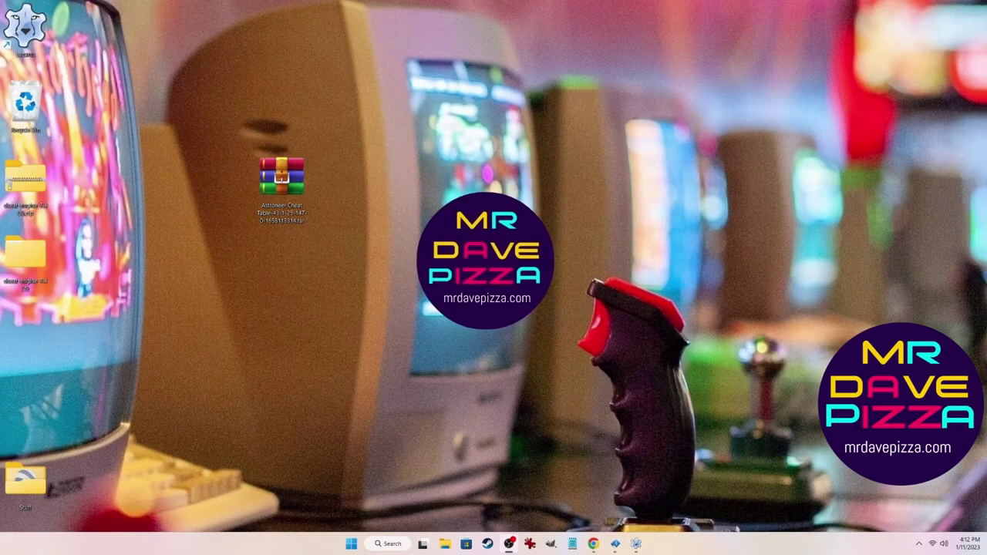
- Extract the Astroneer cheat table CT file from the .rar archive to the Desktop folder
double_click(293, 191)
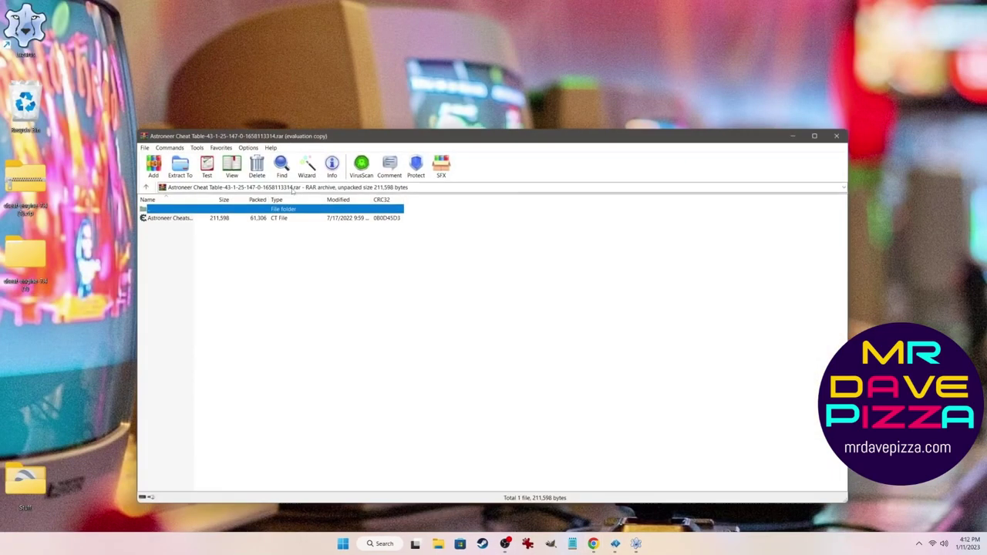
left_click(158, 215)
left_click(171, 162)
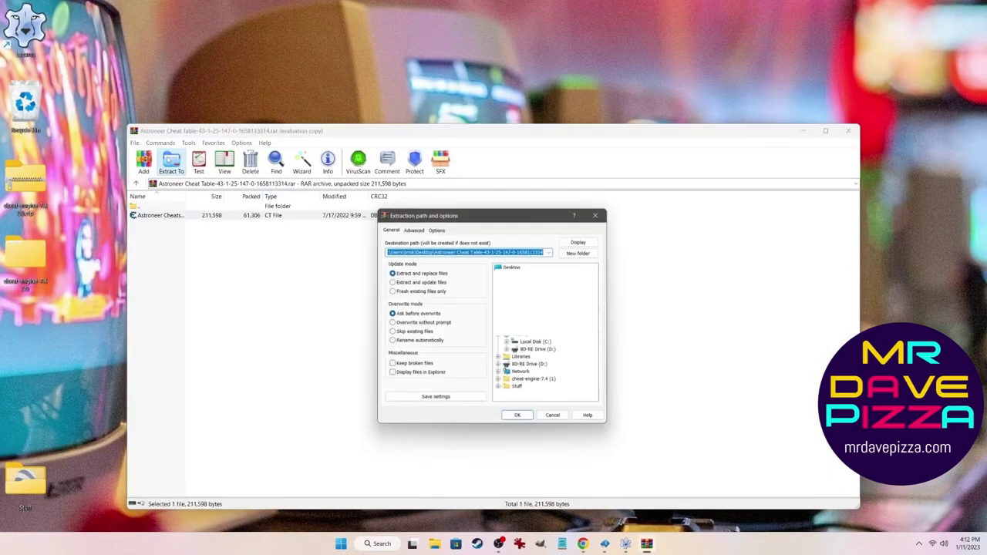
type("C:\\Users\\brisk\\Desktop")
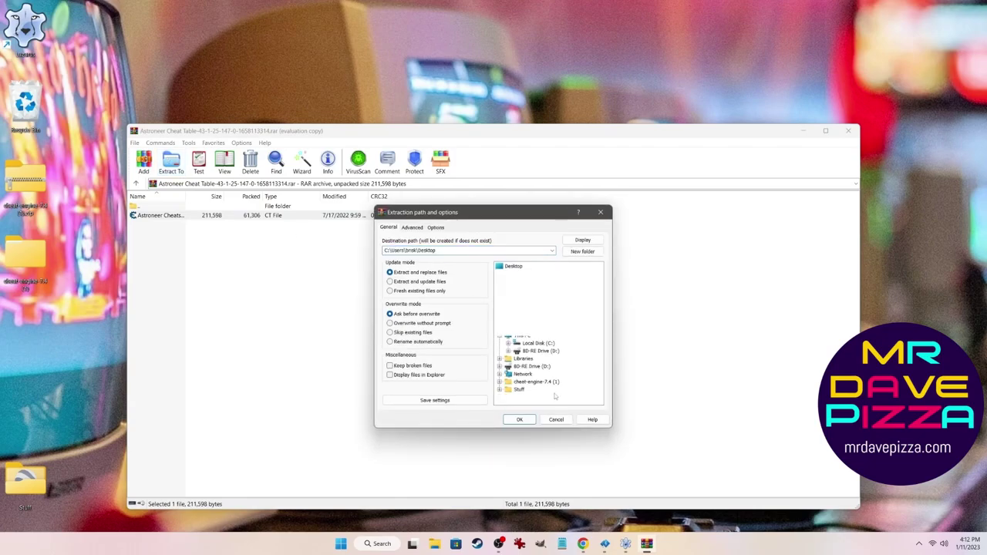
left_click(519, 419)
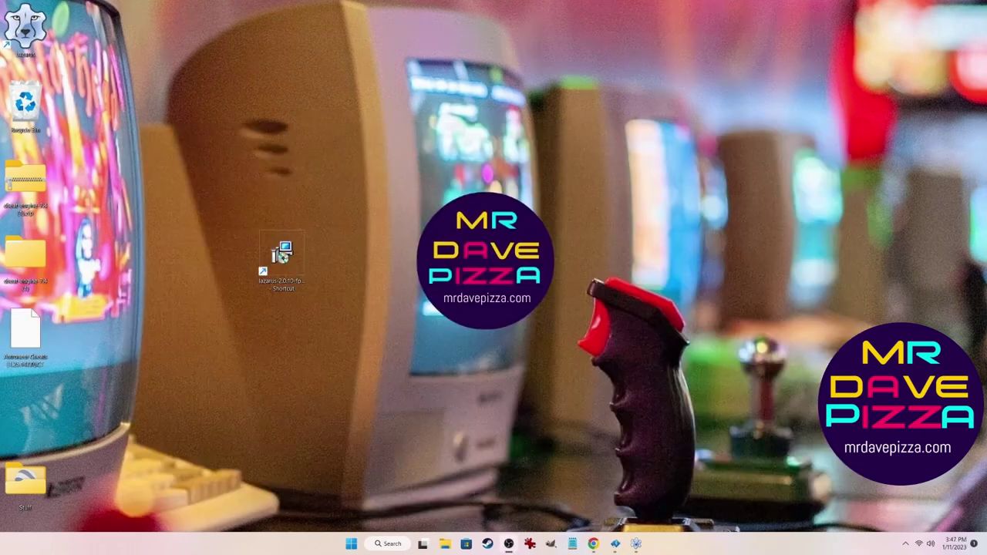
- Choose a different app for the Astroneer .CT file, browsing the PC for one
right_click(31, 341)
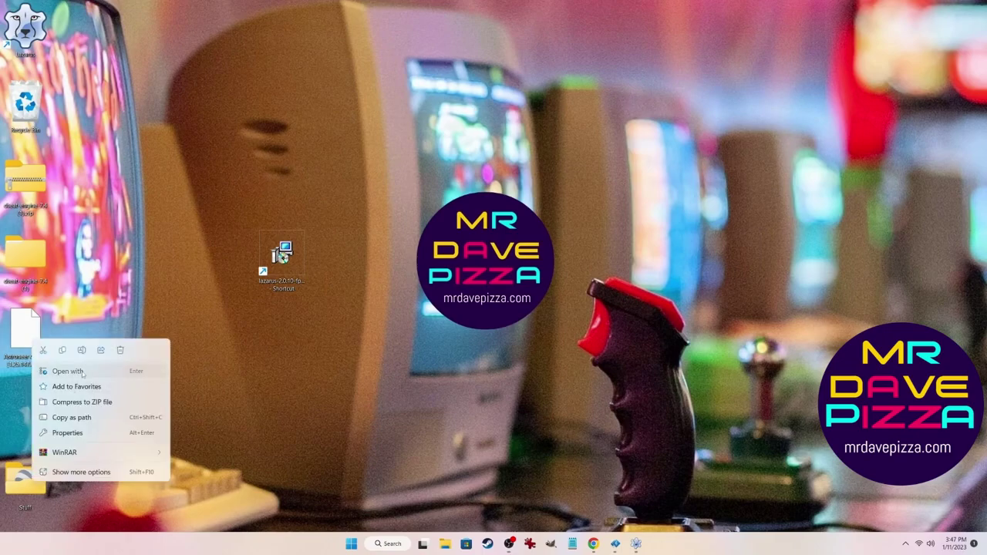
left_click(82, 373)
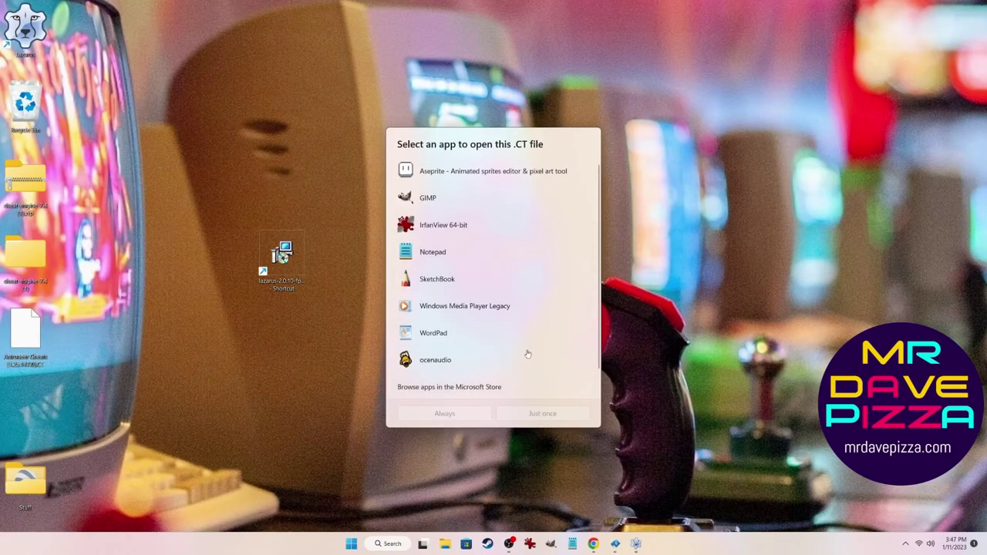
scroll(529, 354, "down", 2)
left_click(444, 377)
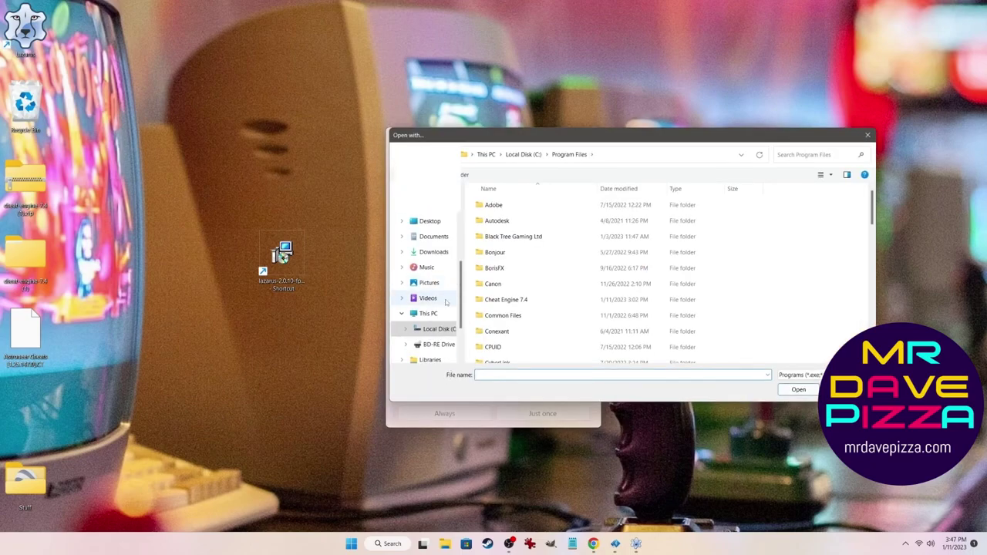
- Open the table just once with cheat-engine-7.4\Cheat Engine\bin\cheatengine-i386.exe from the Desktop
left_click(434, 224)
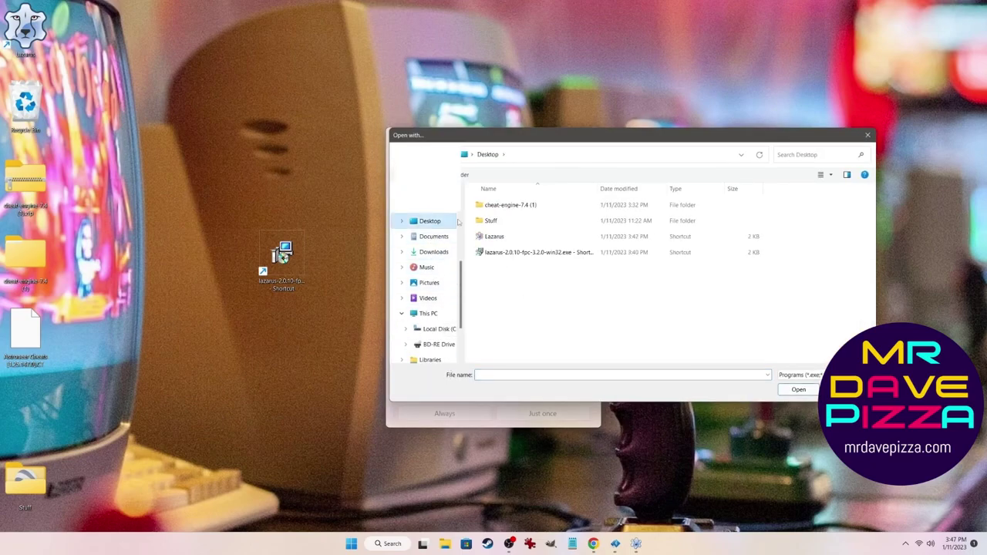
double_click(493, 205)
double_click(497, 206)
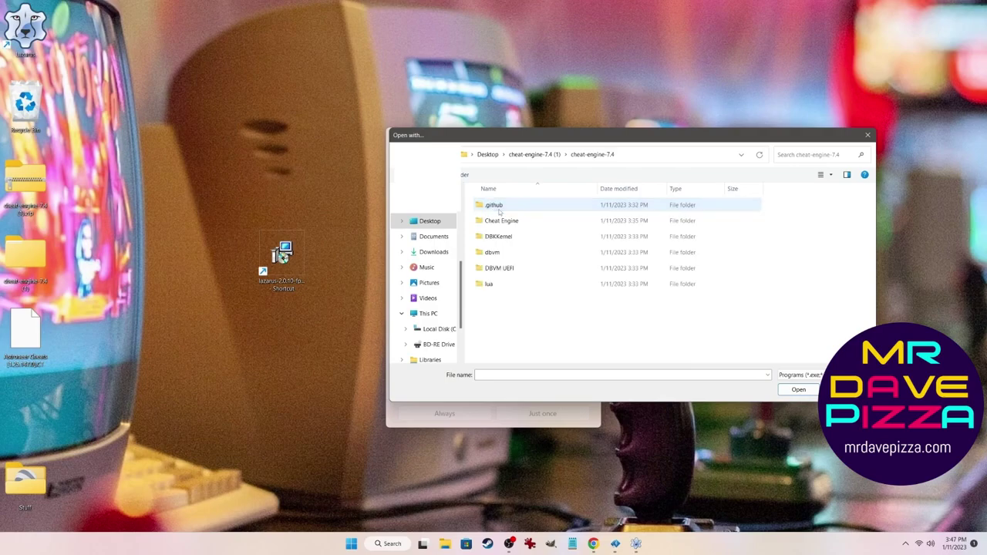
double_click(500, 220)
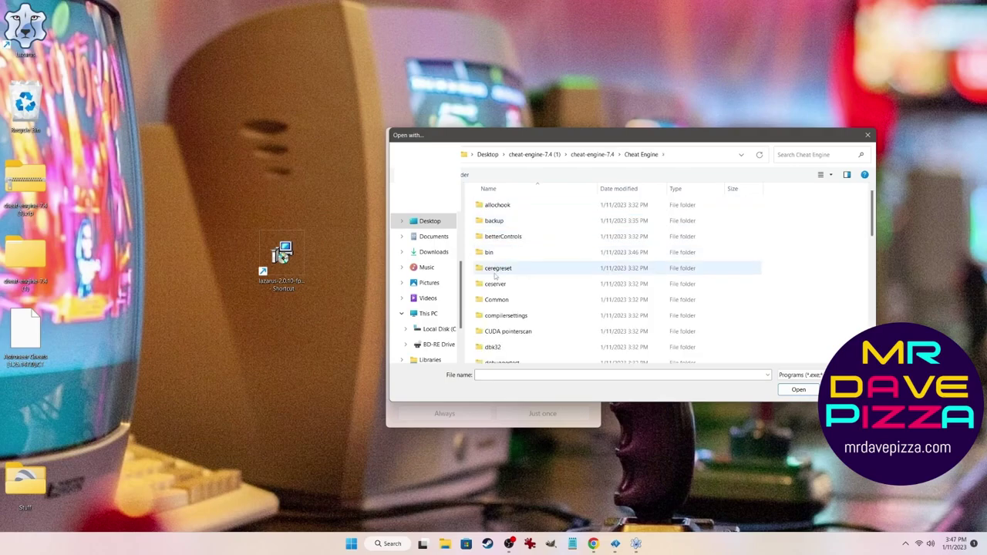
double_click(490, 253)
left_click(512, 325)
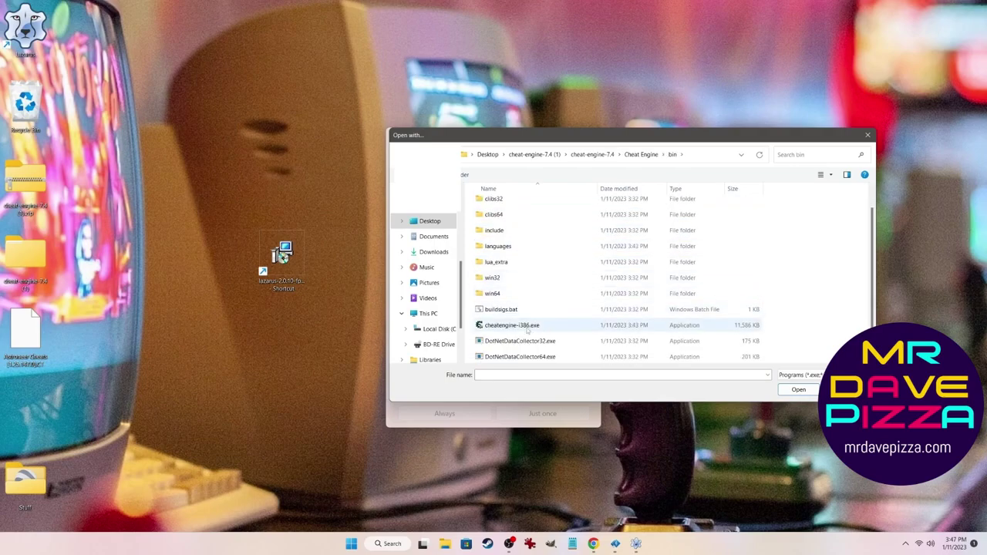
left_click(798, 389)
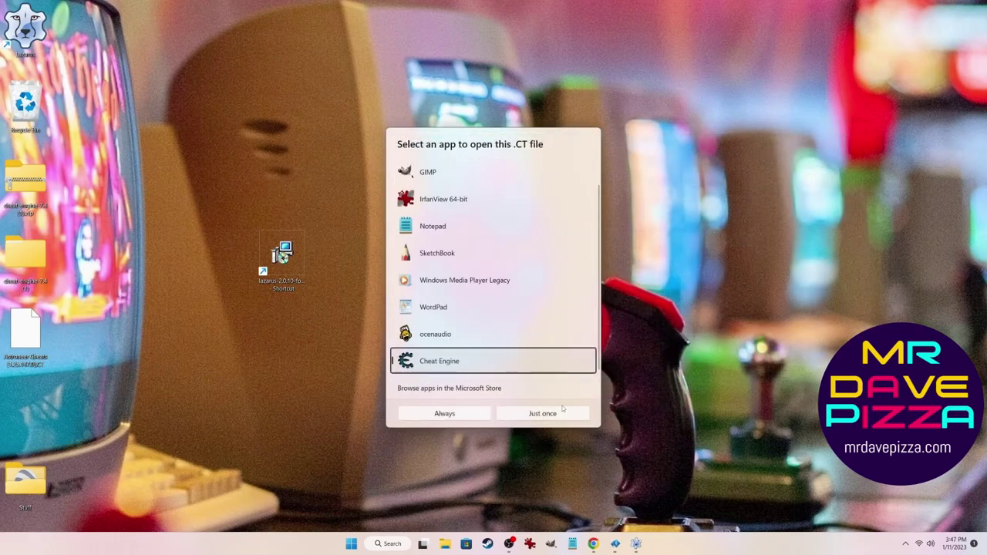
left_click(478, 413)
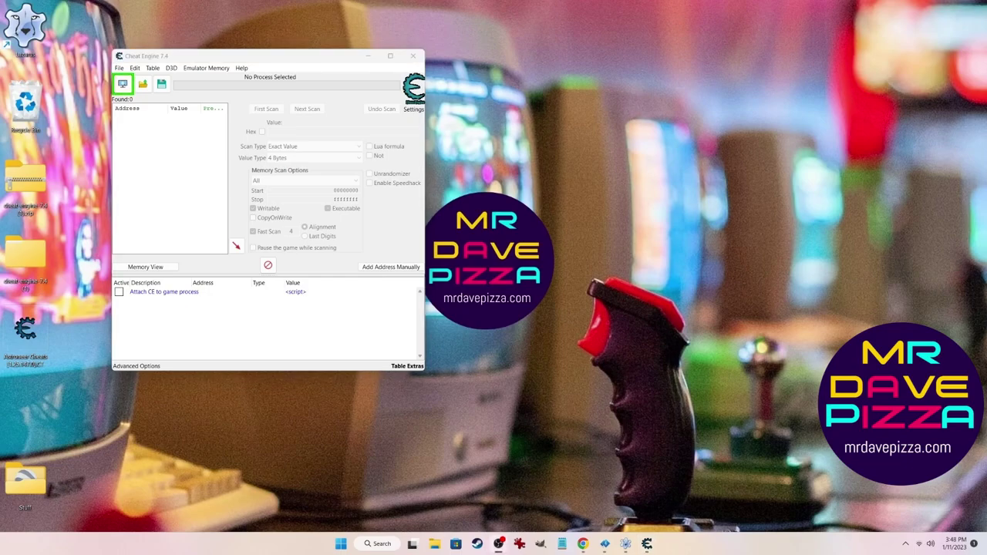
- Move the Astroneer .CT icon to the desktop centre and open it in Cheat Engine 7.4
mouse_move(25, 179)
left_mouse_down()
mouse_move(187, 161)
mouse_move(281, 97)
left_mouse_up()
double_click(281, 100)
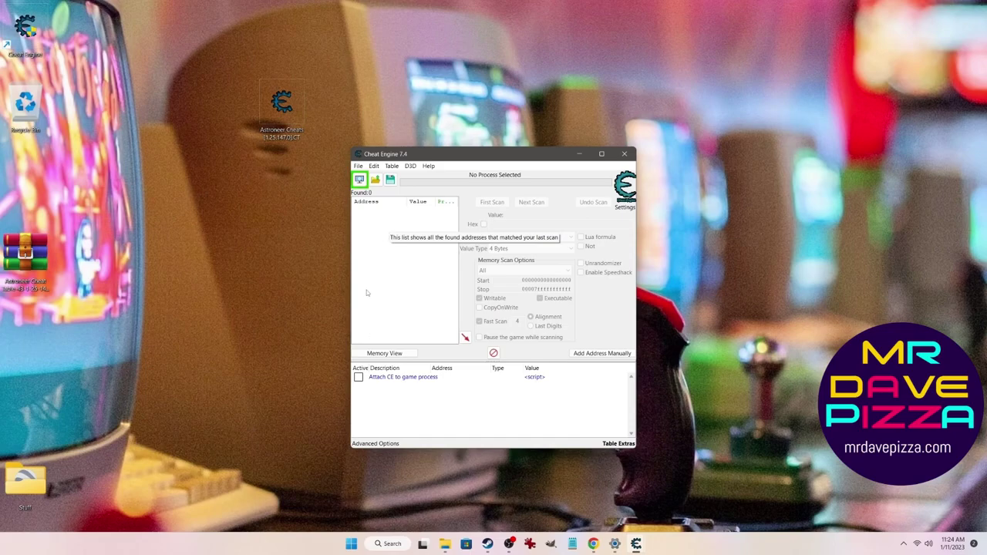
- Open the Astroneer Cheats [1.25.147.0].CT file from the File menu
left_click(358, 166)
left_click(376, 205)
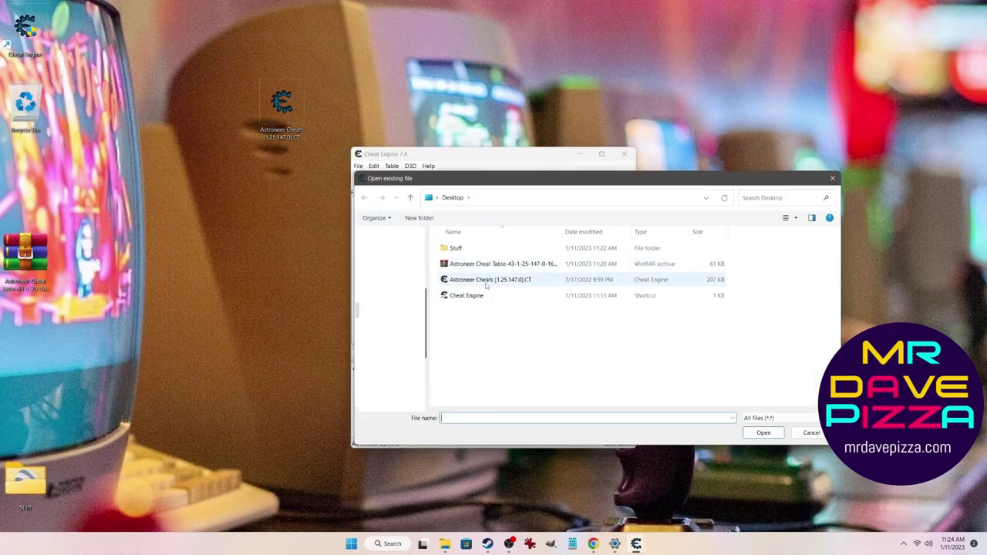
left_click(487, 281)
left_click(771, 434)
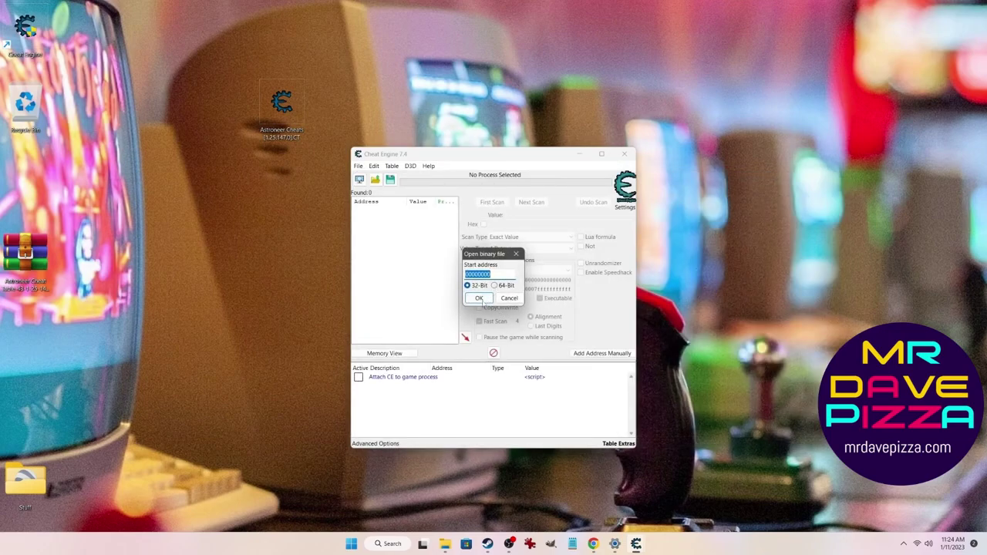
- Keep the current address list, maximize Cheat Engine, and expand the Creative Mode Features group
left_click(481, 300)
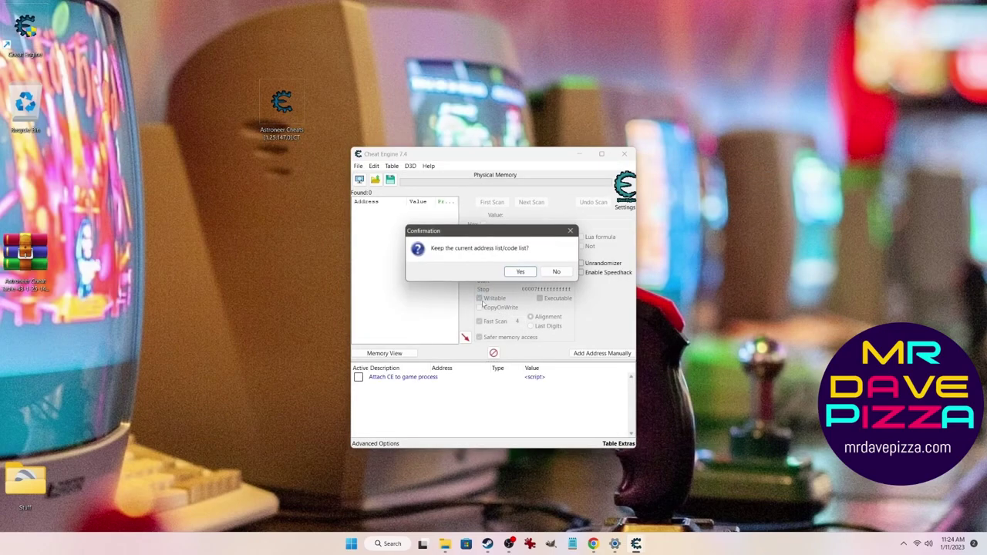
left_click(519, 274)
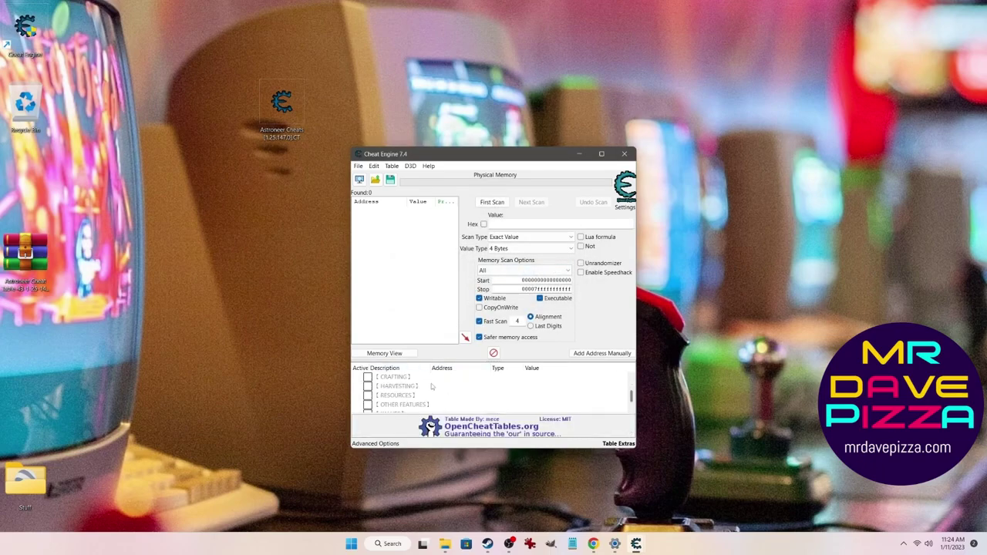
left_click(602, 154)
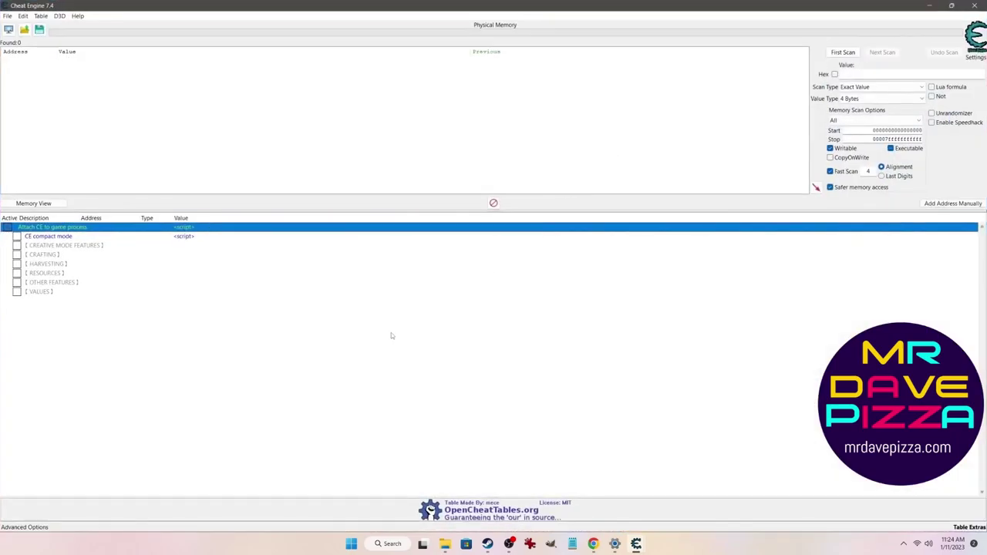
left_click(16, 246)
- Expand Crafting and enable the Creative Mode Features cheats, selecting the Invincible entry
left_click(16, 338)
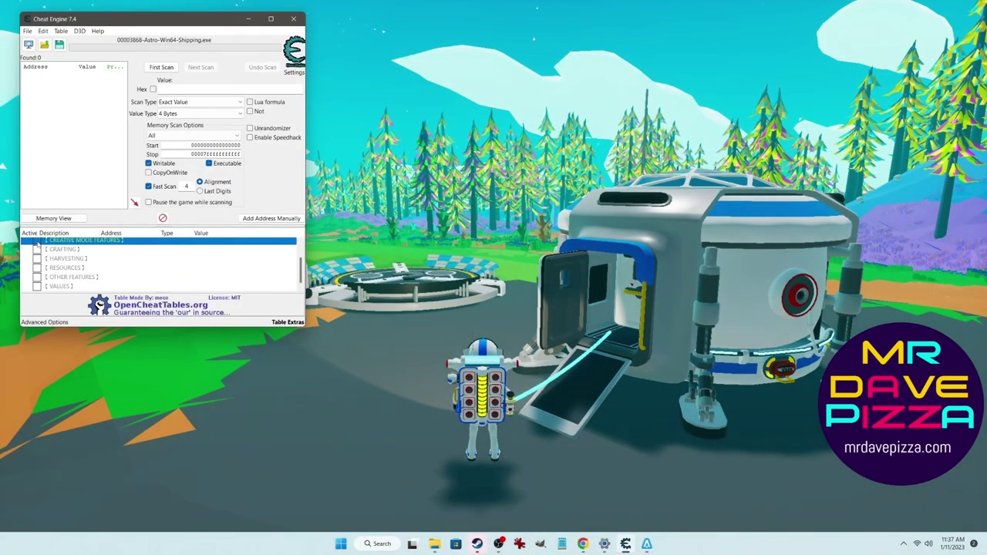
left_click(37, 242)
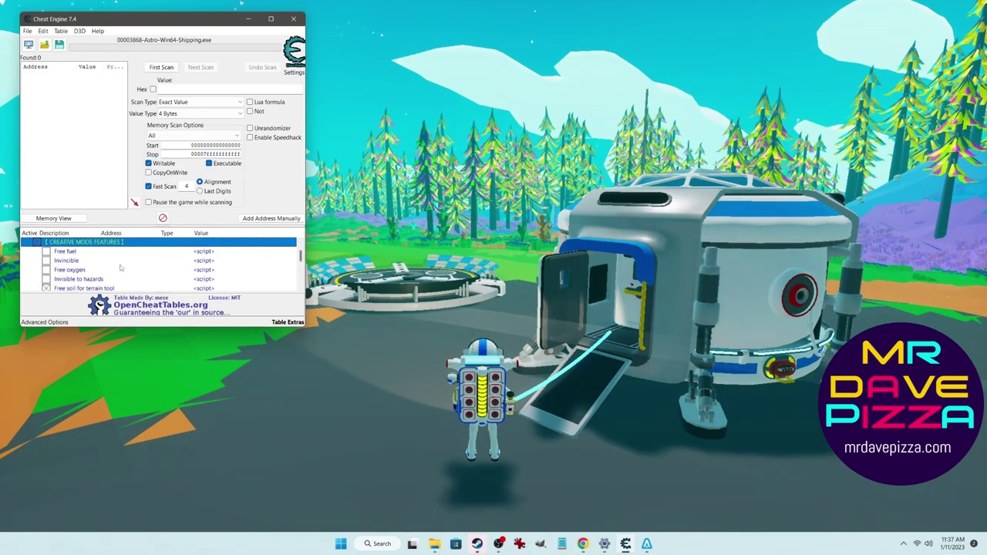
left_click(80, 261)
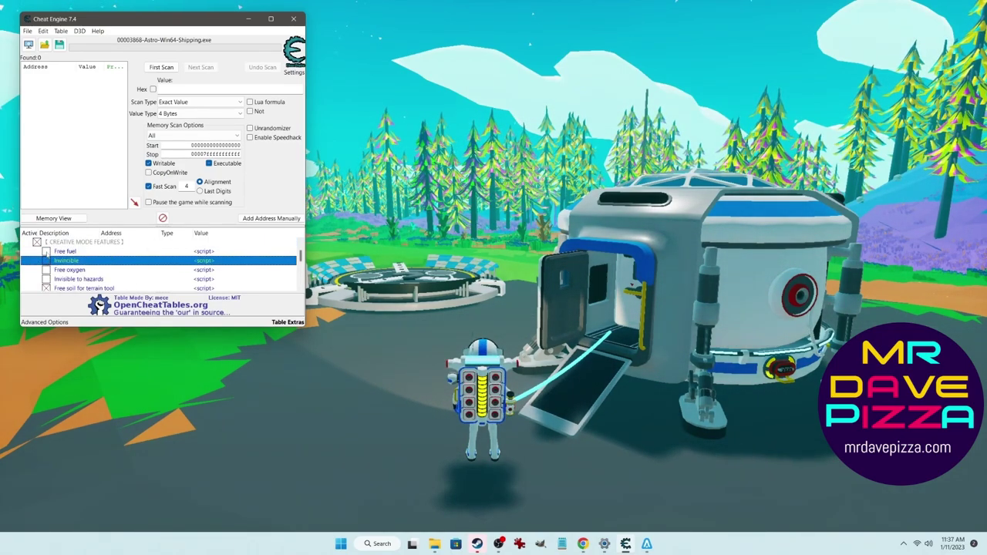
scroll(46, 258, "down", 2)
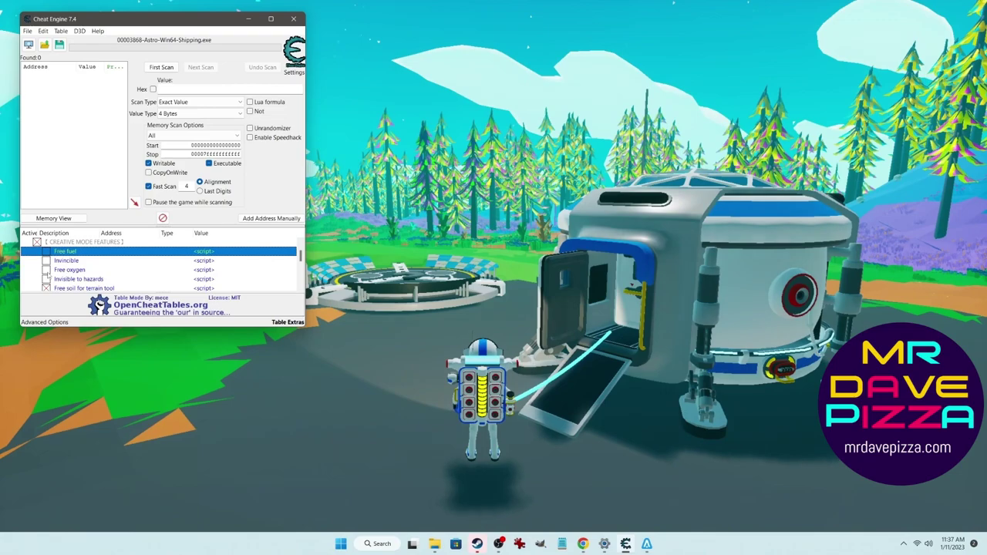
scroll(48, 270, "down", 2)
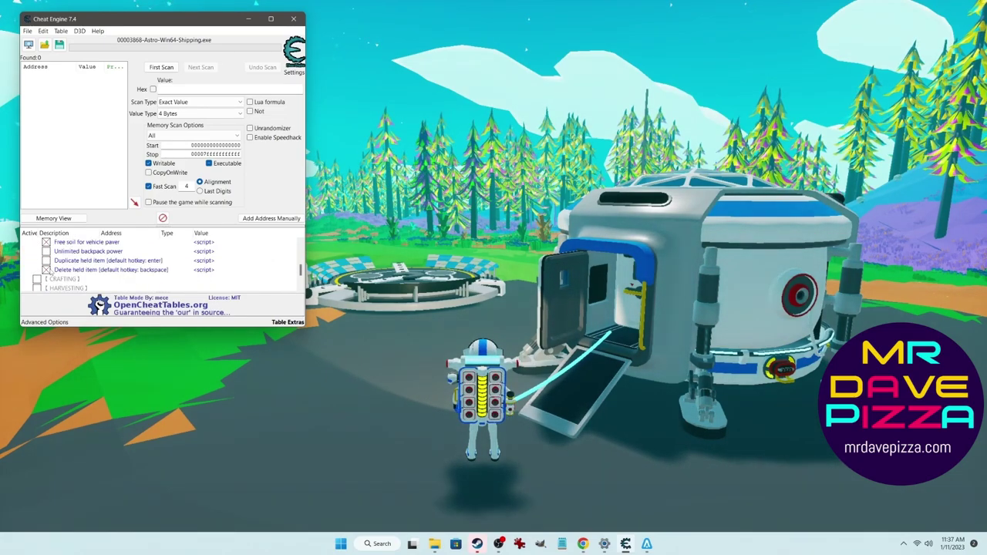
scroll(48, 270, "down", 2)
- Enable the Resources group and its Full resource canister cheat
double_click(49, 268)
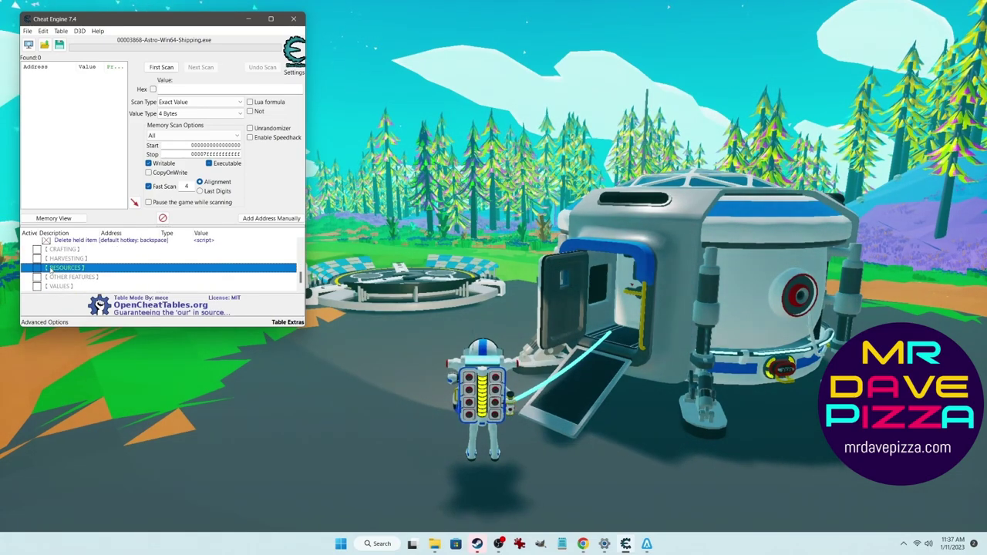
key("Escape")
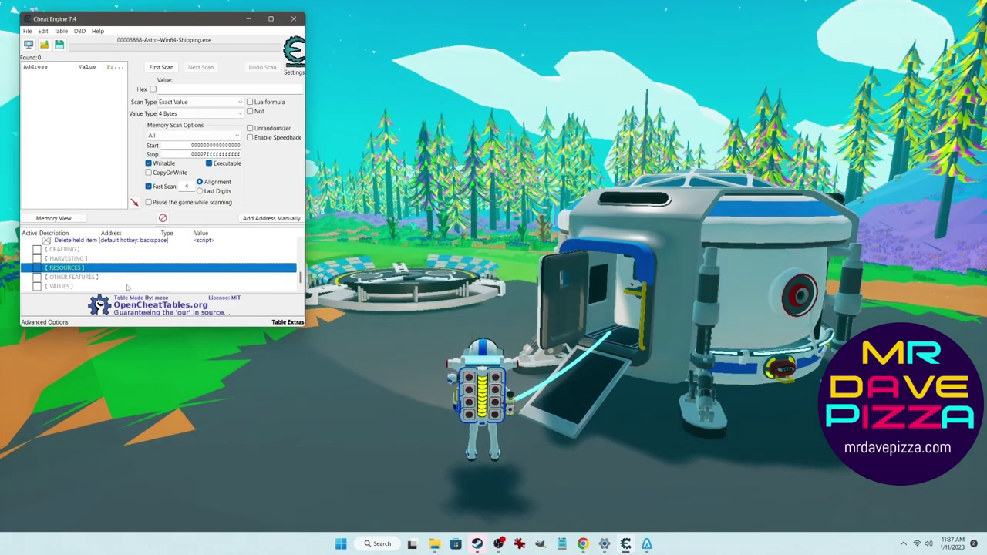
left_click(37, 267)
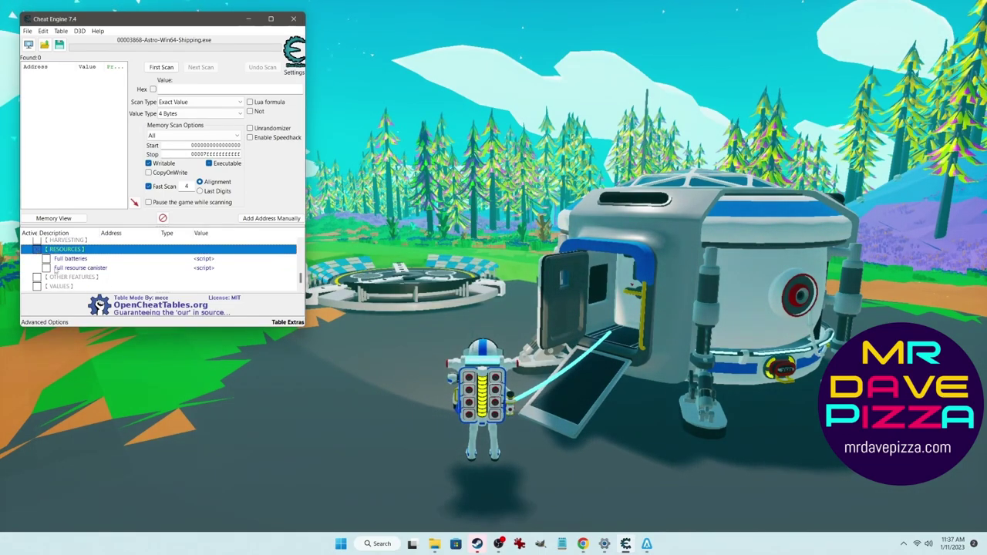
left_click(46, 267)
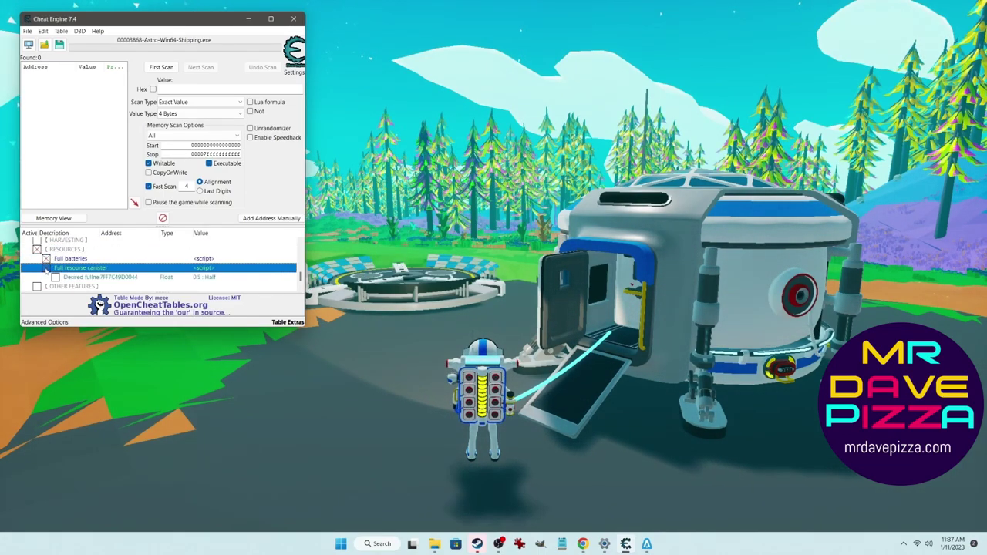
scroll(45, 276, "down", 1)
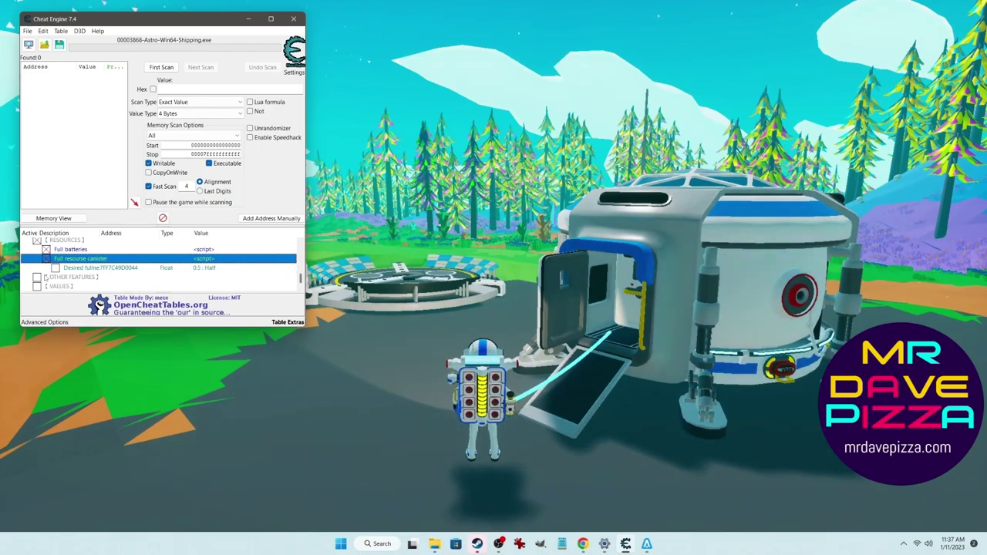
- Enable Other Features with Fast jetpack and Universal Slots, then return to Astroneer
double_click(45, 276)
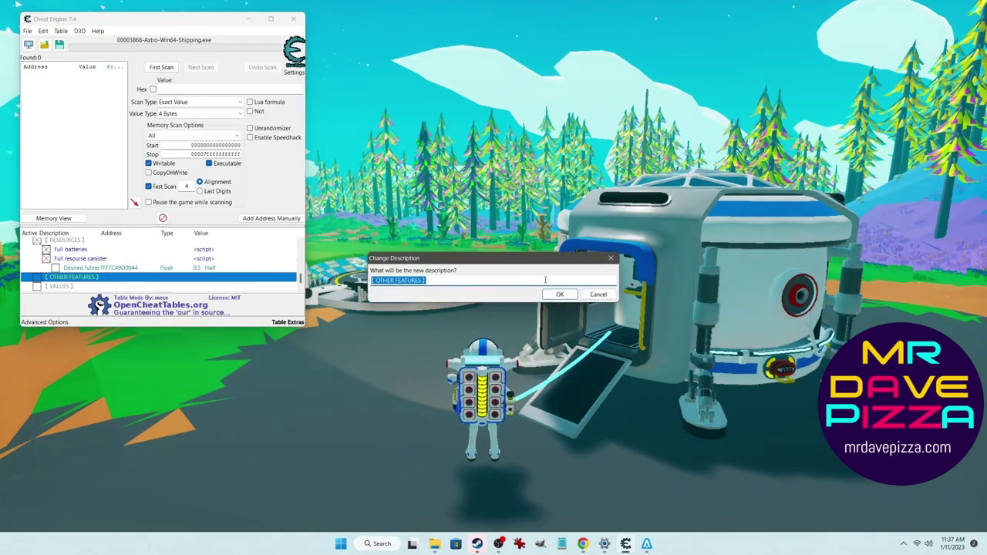
left_click(559, 294)
left_click(41, 276)
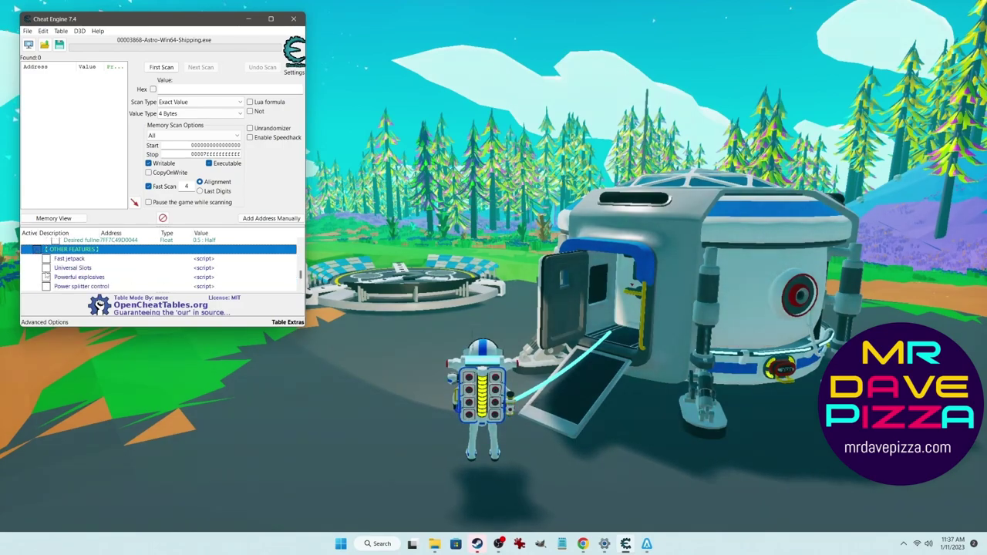
left_click(47, 259)
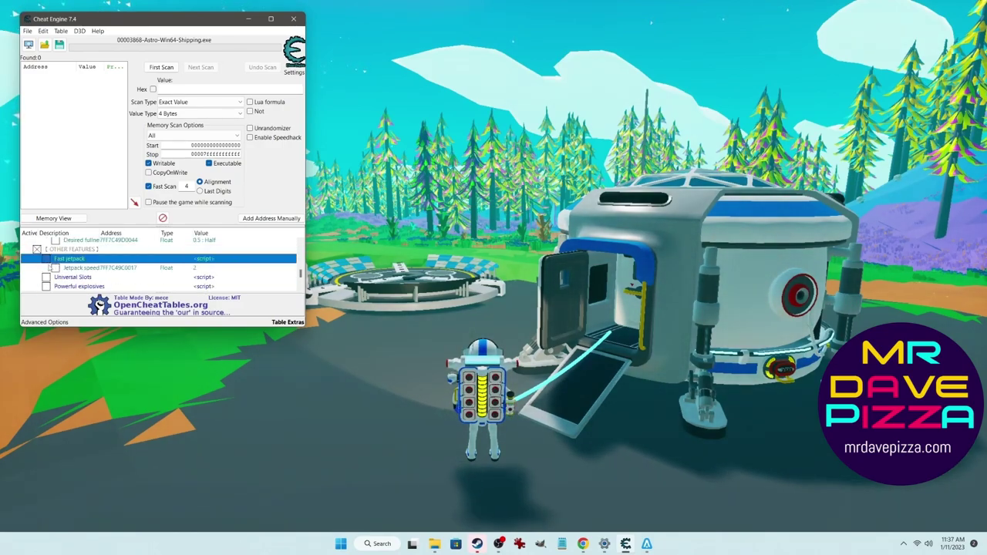
left_click(58, 268)
left_click(47, 277)
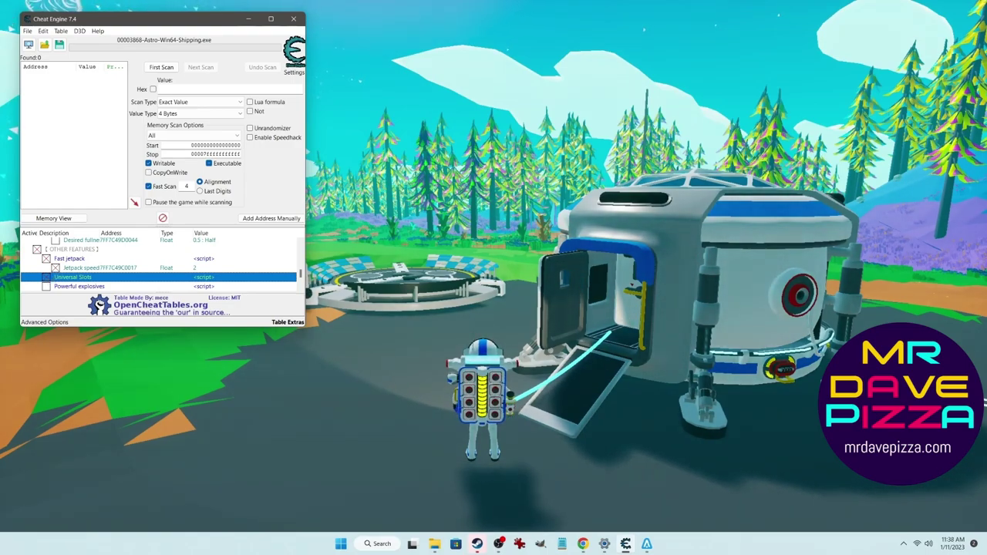
key("alt+Tab")
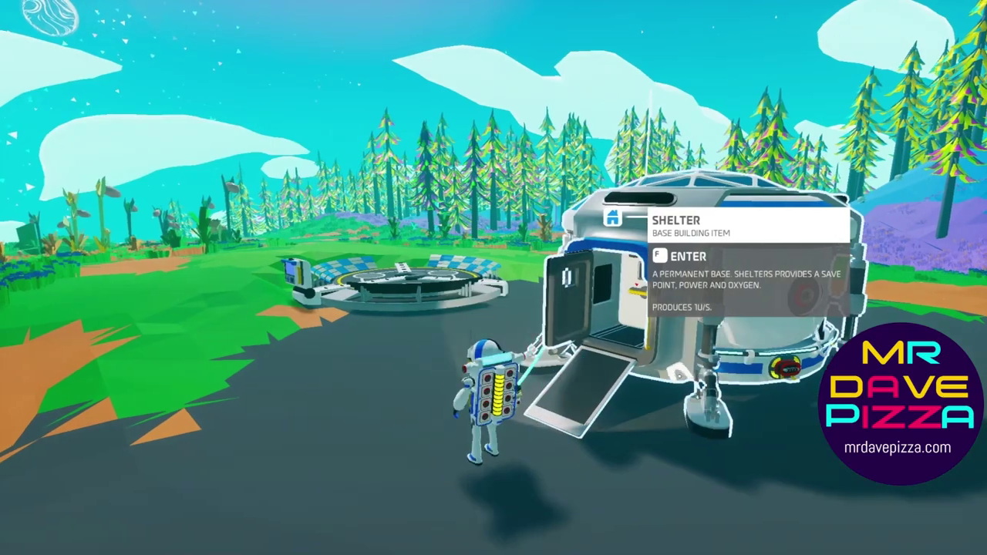
- Run the astronaut away from the shelter and fly off on the boosted jetpack
key("w")
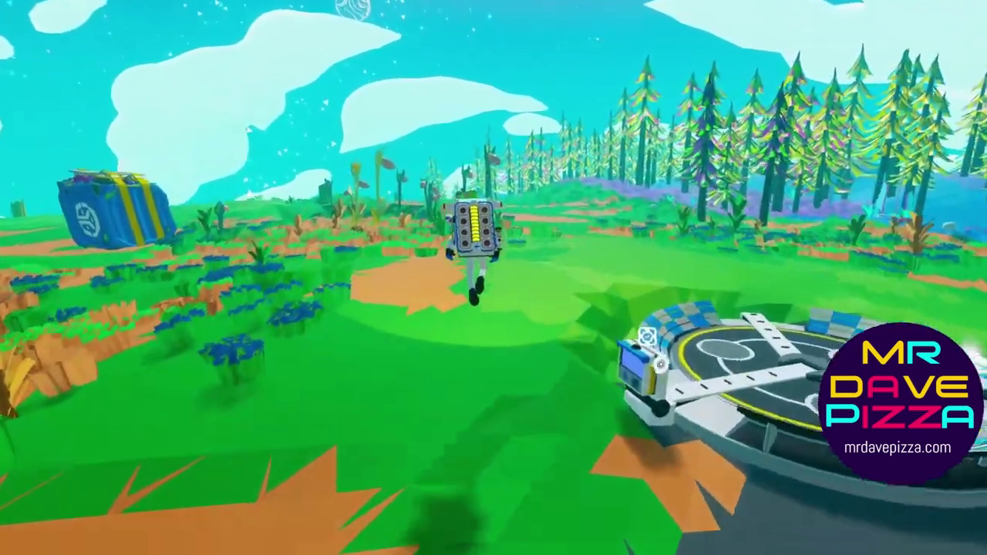
key("space")
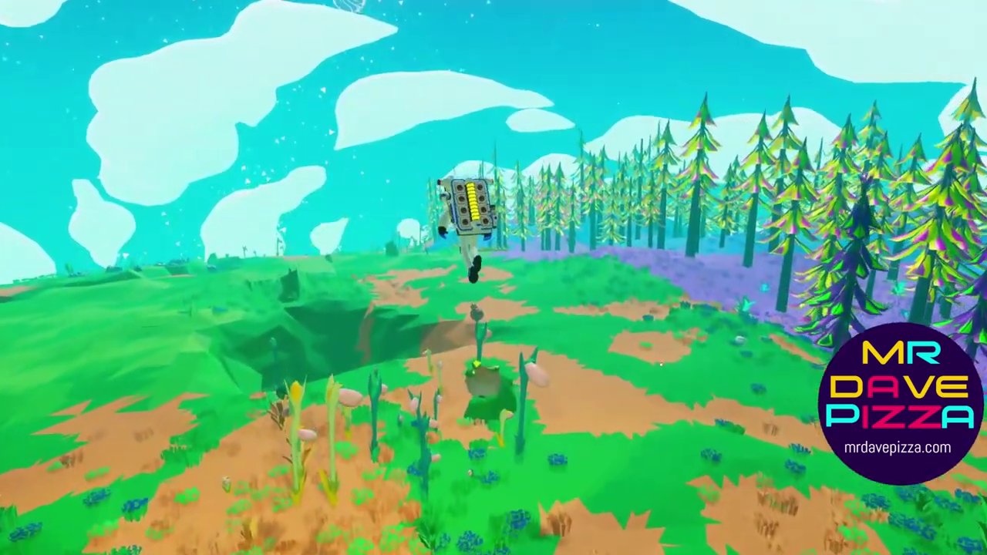